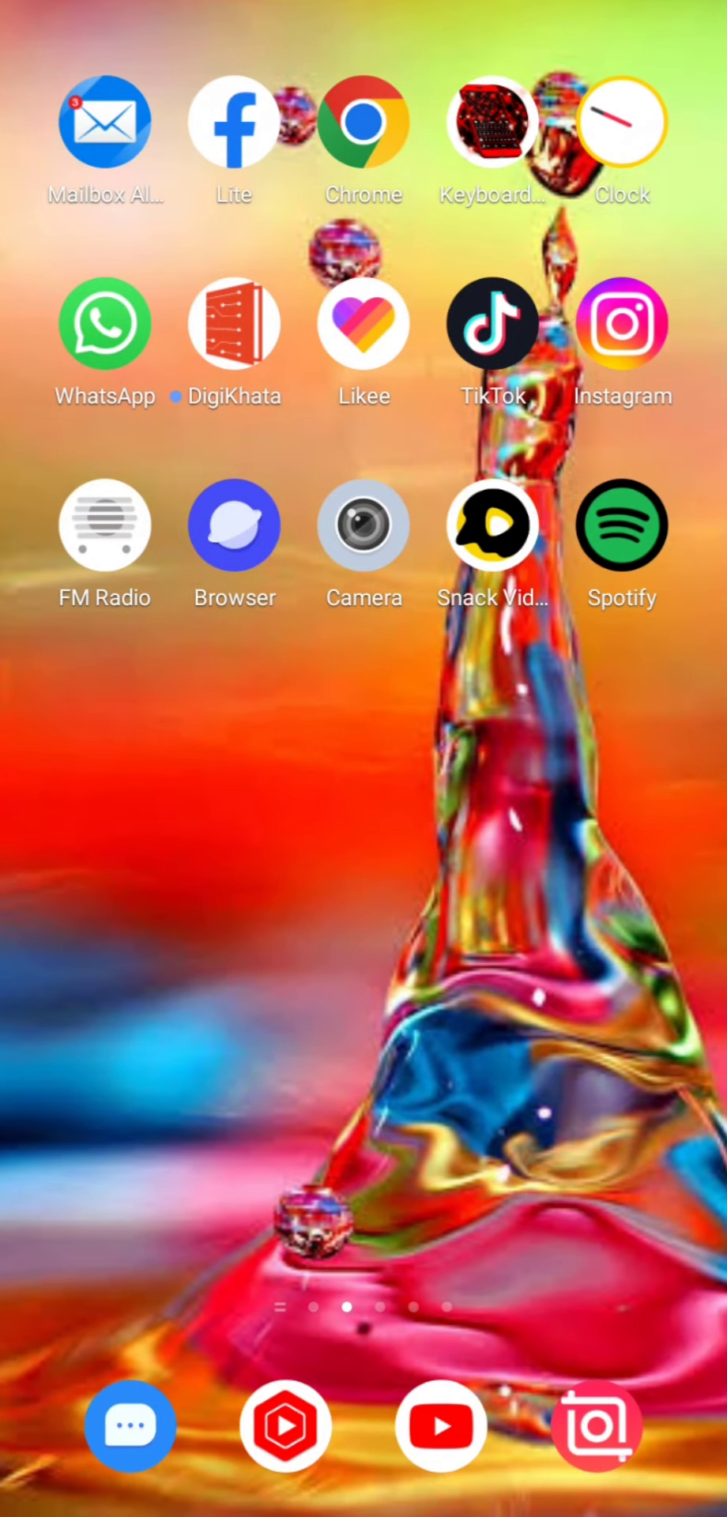
- Swipe through the home screen pages, launch TikTok briefly, then return home
{"action": "mouse_move", "coordinate": [198, 790]}
{"action": "left_mouse_down"}
{"action": "mouse_move", "coordinate": [553, 790]}
{"action": "mouse_move", "coordinate": [158, 790]}
{"action": "left_mouse_up"}
{"action": "left_click_drag", "start_coordinate": [362, 967], "coordinate": [672, 967]}
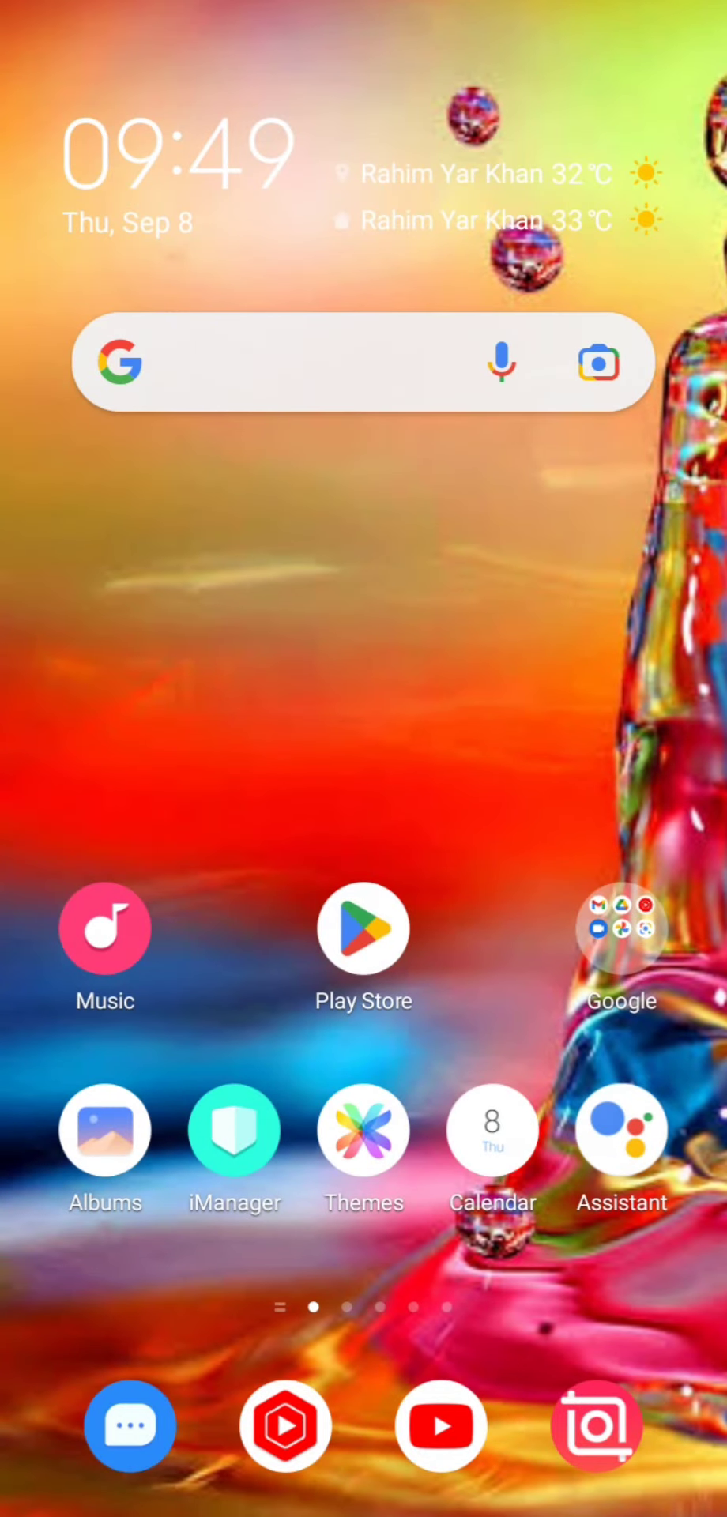
{"action": "mouse_move", "coordinate": [553, 790]}
{"action": "left_mouse_down"}
{"action": "mouse_move", "coordinate": [158, 791]}
{"action": "mouse_move", "coordinate": [553, 790]}
{"action": "left_mouse_up"}
{"action": "left_click_drag", "start_coordinate": [592, 877], "coordinate": [449, 879]}
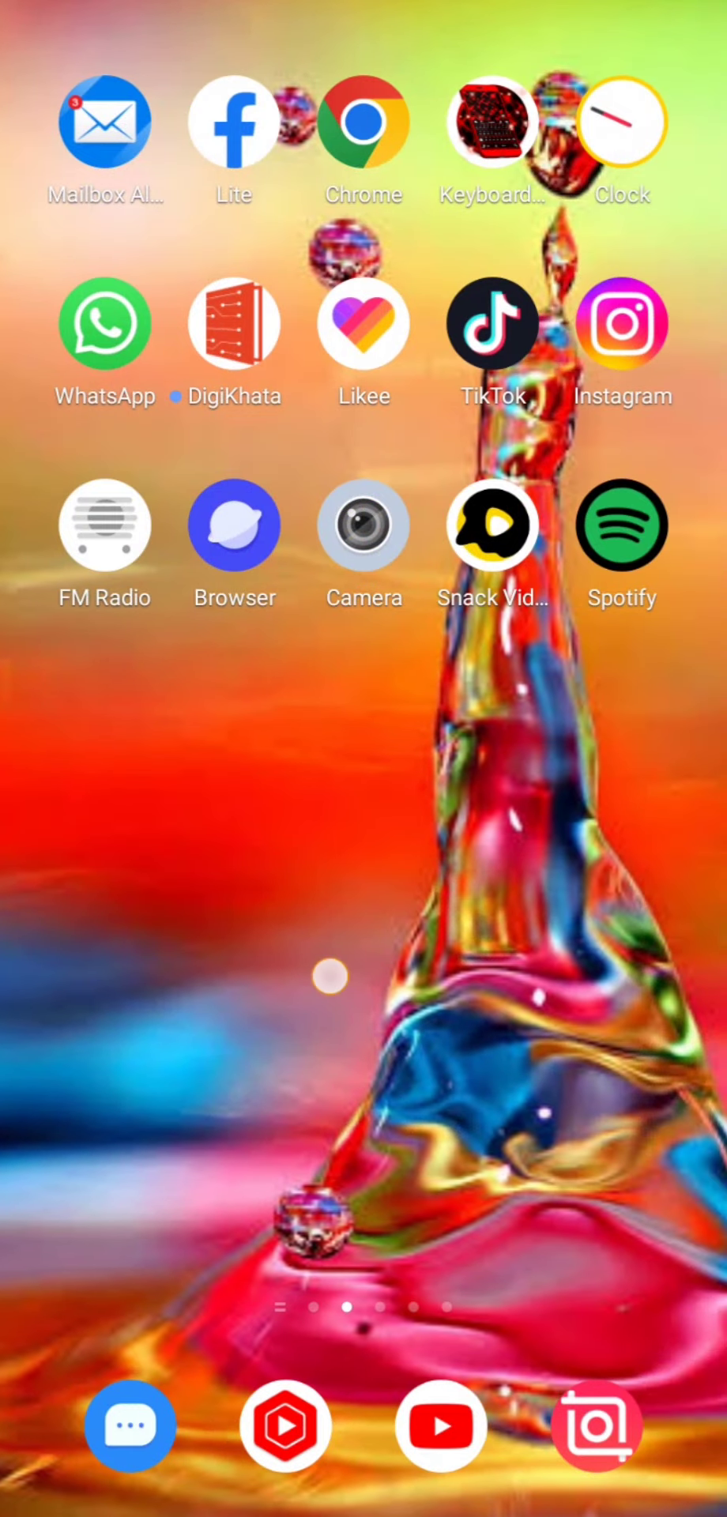
{"action": "left_click_drag", "start_coordinate": [331, 975], "coordinate": [632, 975]}
{"action": "left_click_drag", "start_coordinate": [553, 790], "coordinate": [158, 791]}
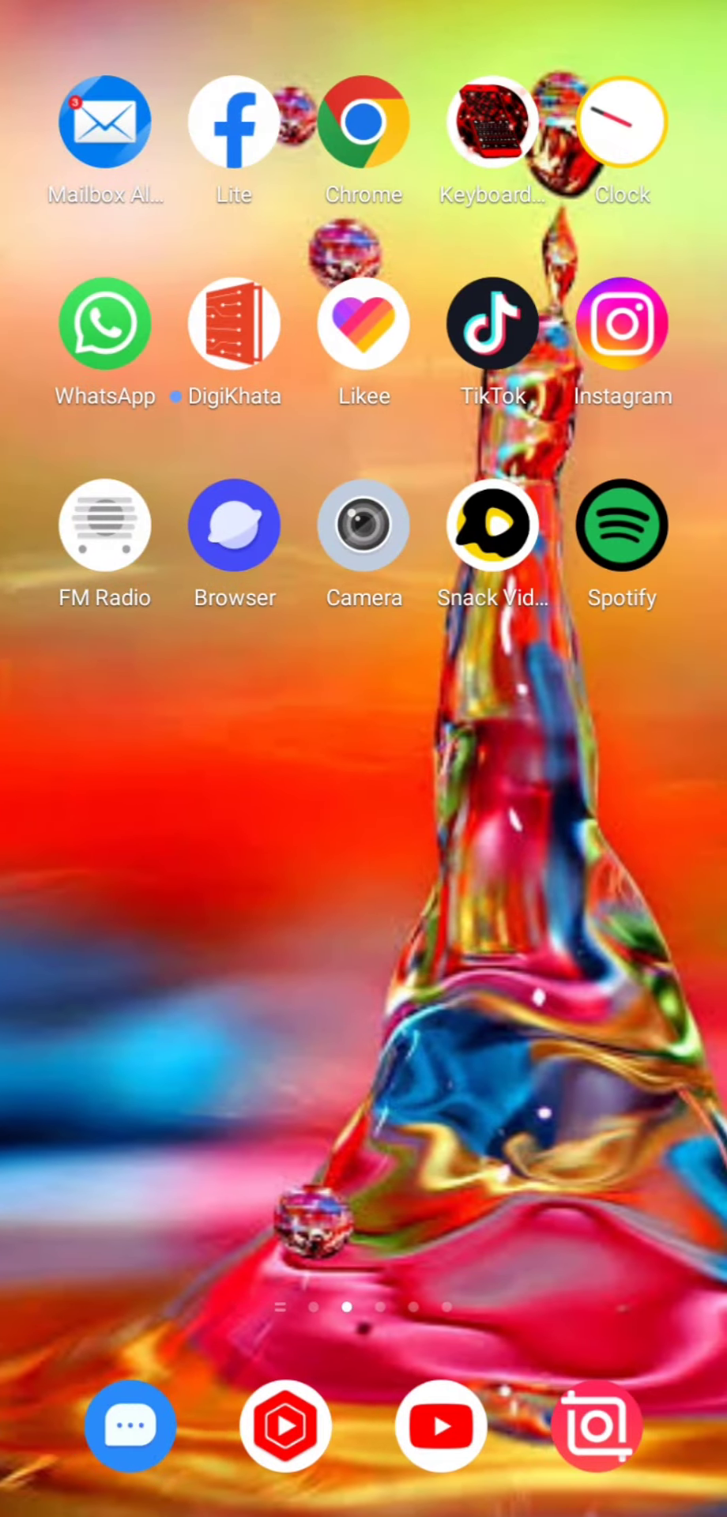
{"action": "left_click", "coordinate": [492, 324]}
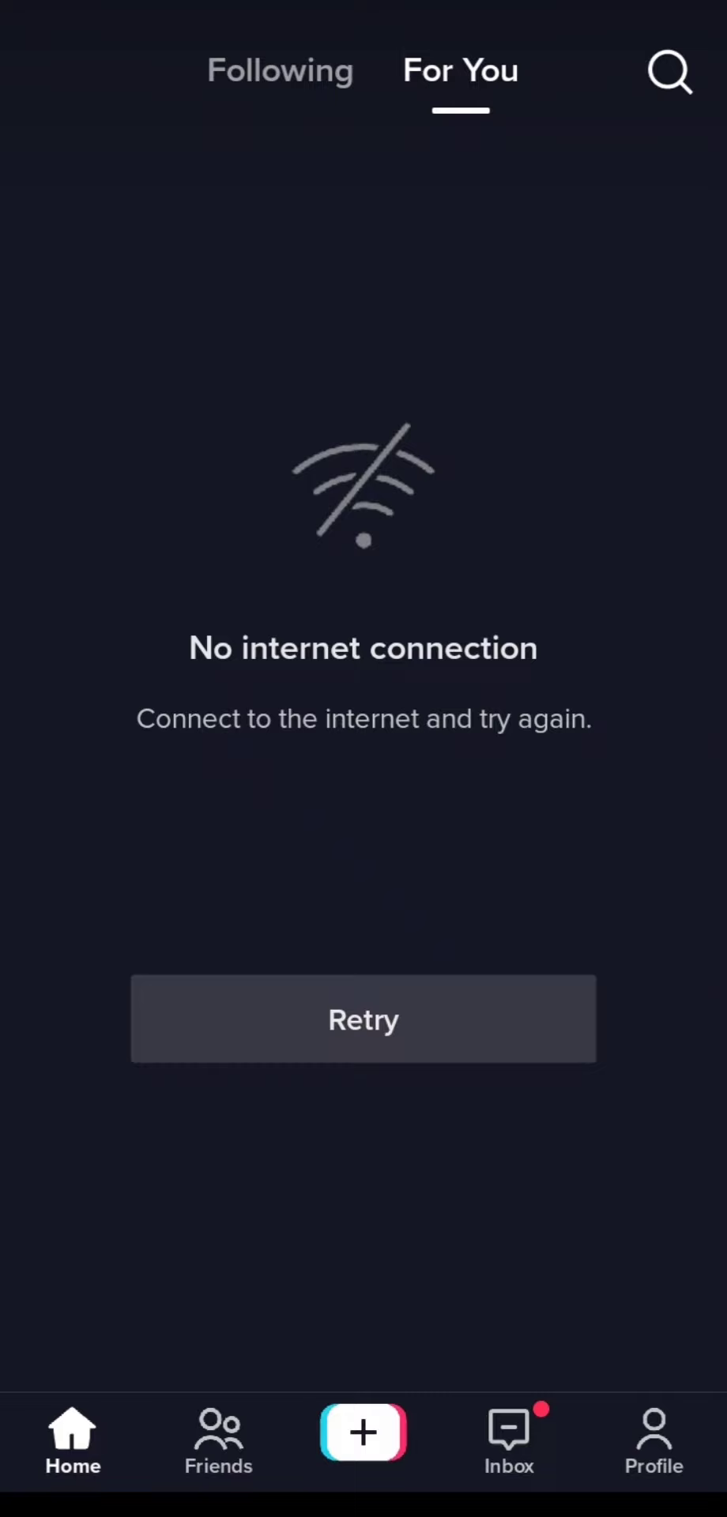
{"action": "left_click", "coordinate": [477, 613]}
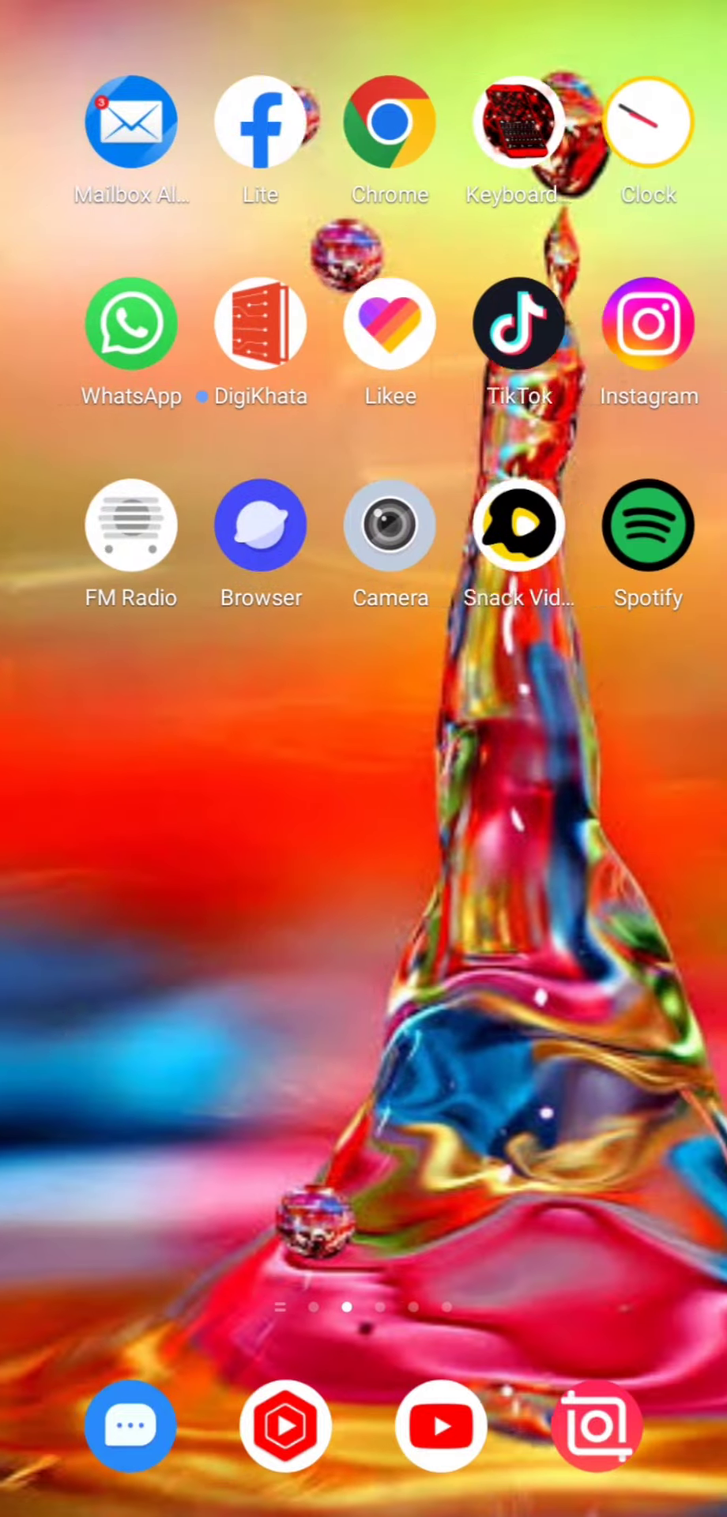
- In Settings > Other networks & connections, switch Airplane mode on and back off
{"action": "left_click_drag", "start_coordinate": [553, 758], "coordinate": [158, 758]}
{"action": "left_click", "coordinate": [621, 929]}
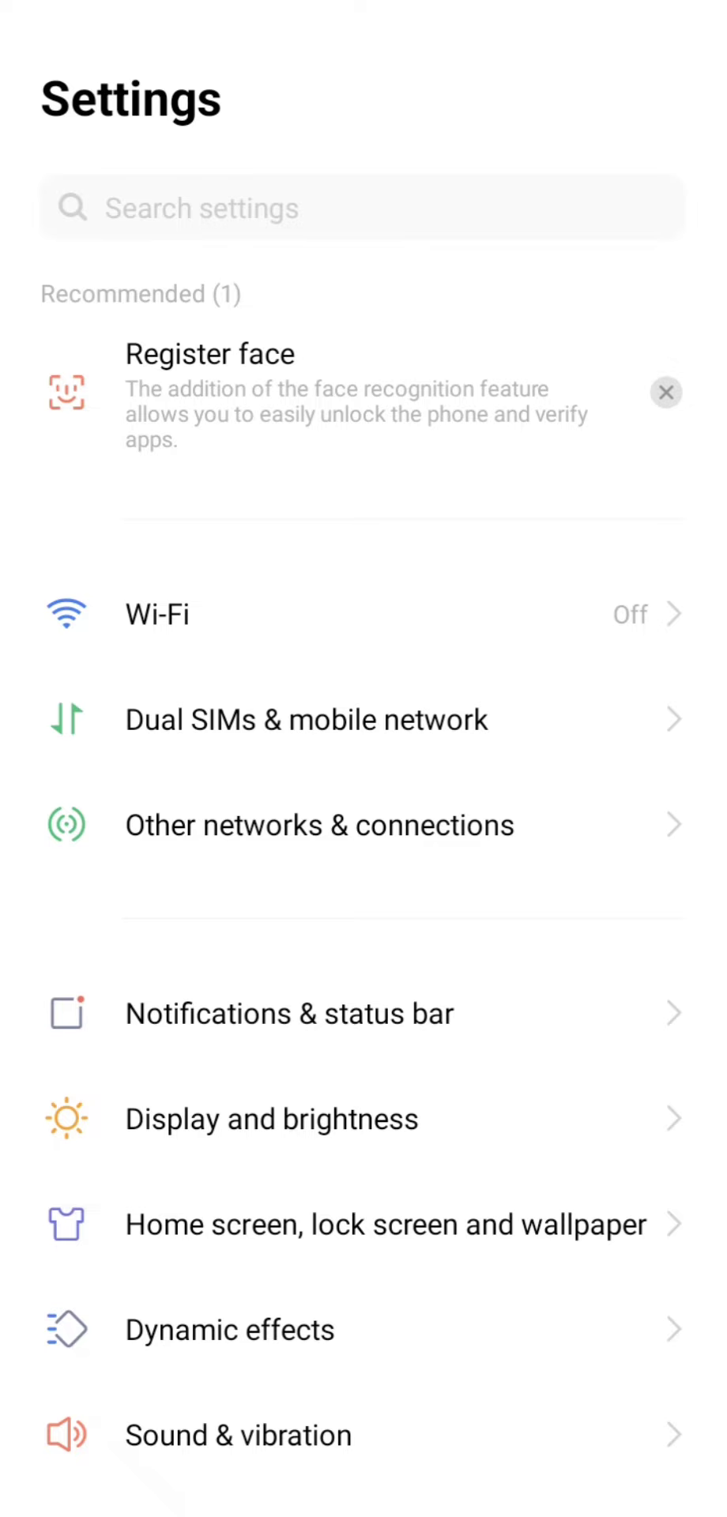
{"action": "left_click", "coordinate": [320, 825]}
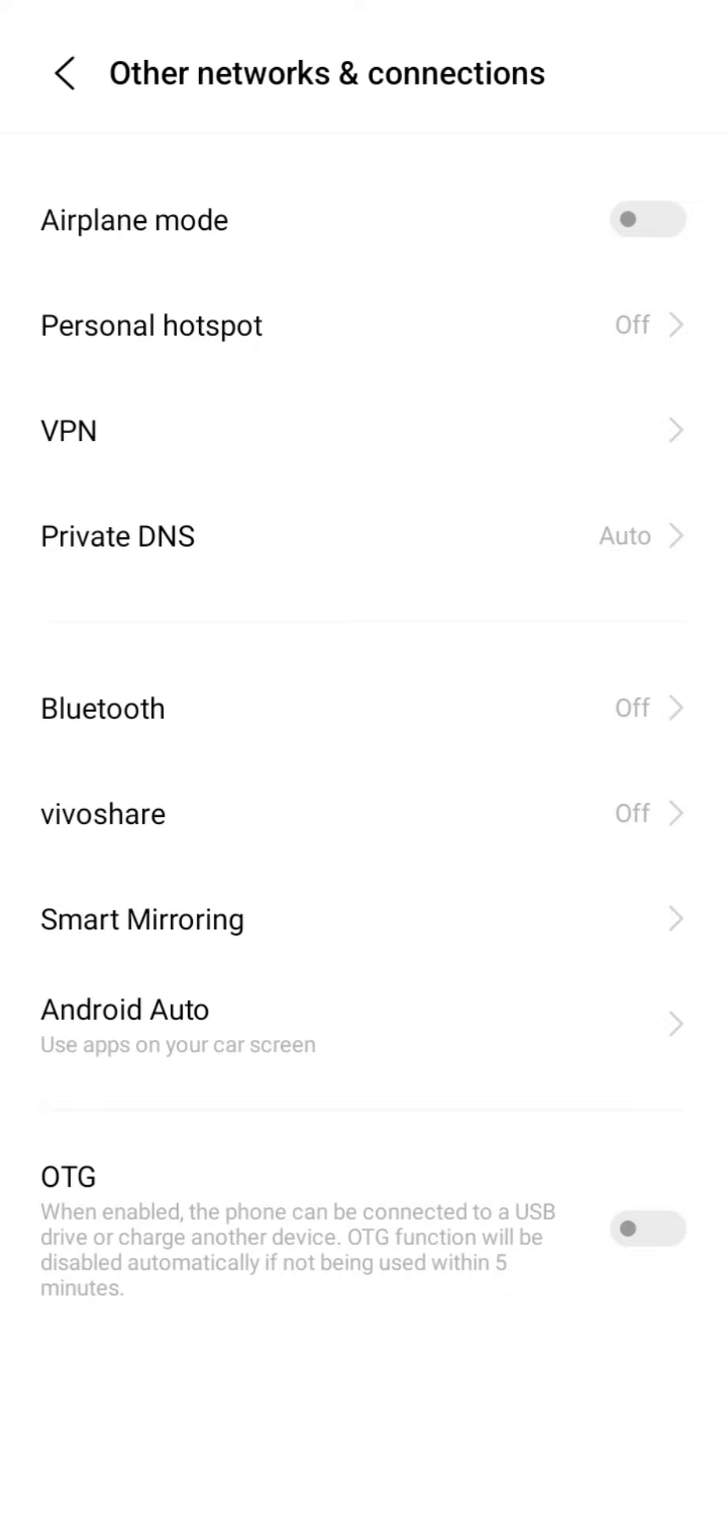
{"action": "left_click", "coordinate": [647, 220]}
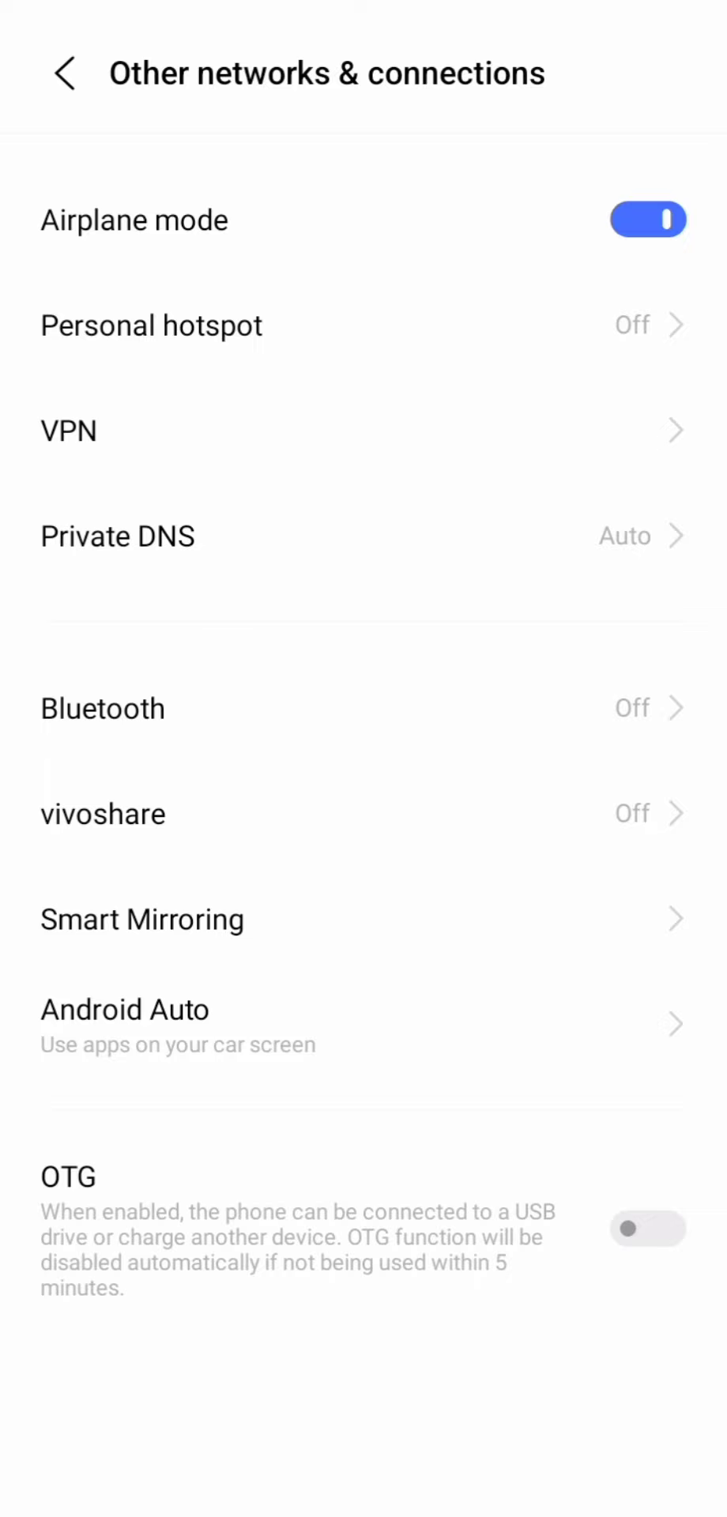
{"action": "left_click", "coordinate": [647, 219]}
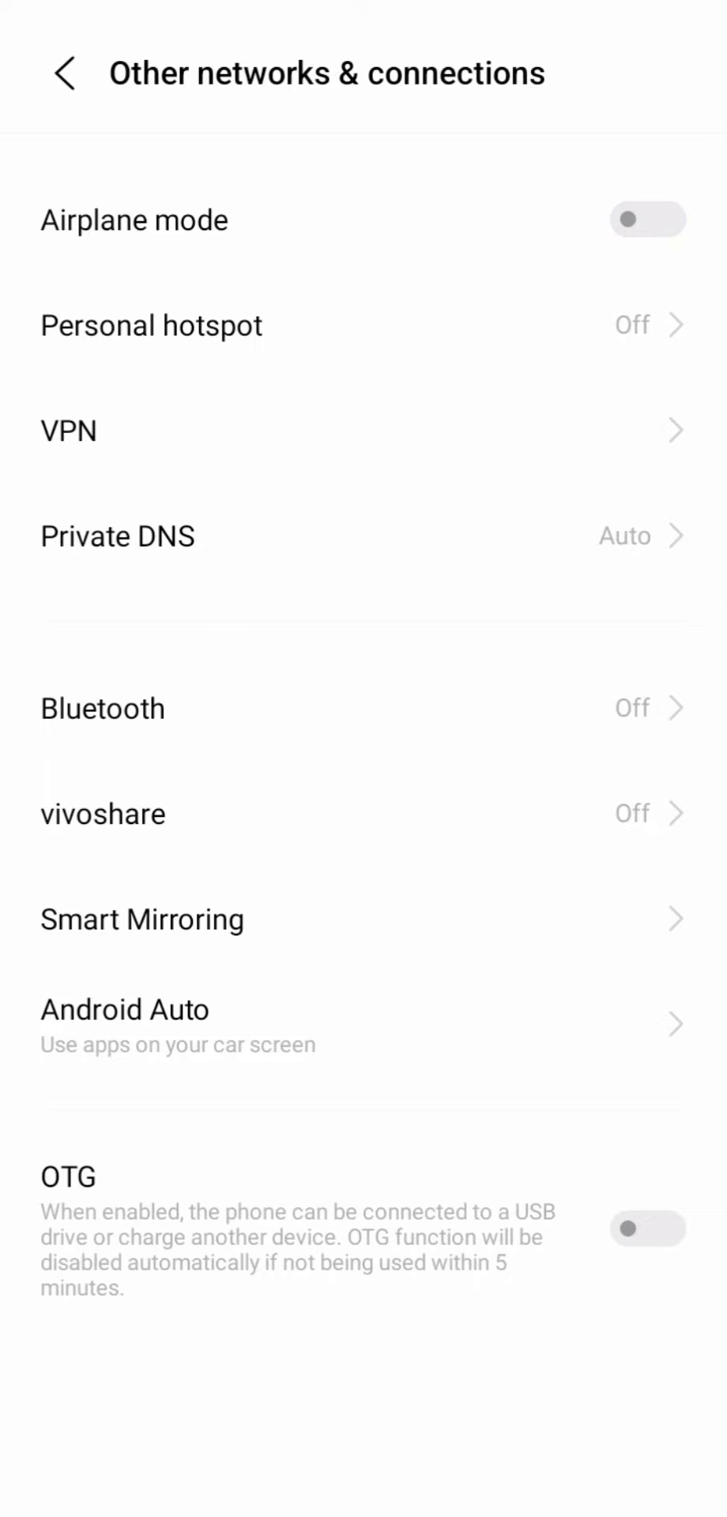
{"action": "key", "text": "Escape"}
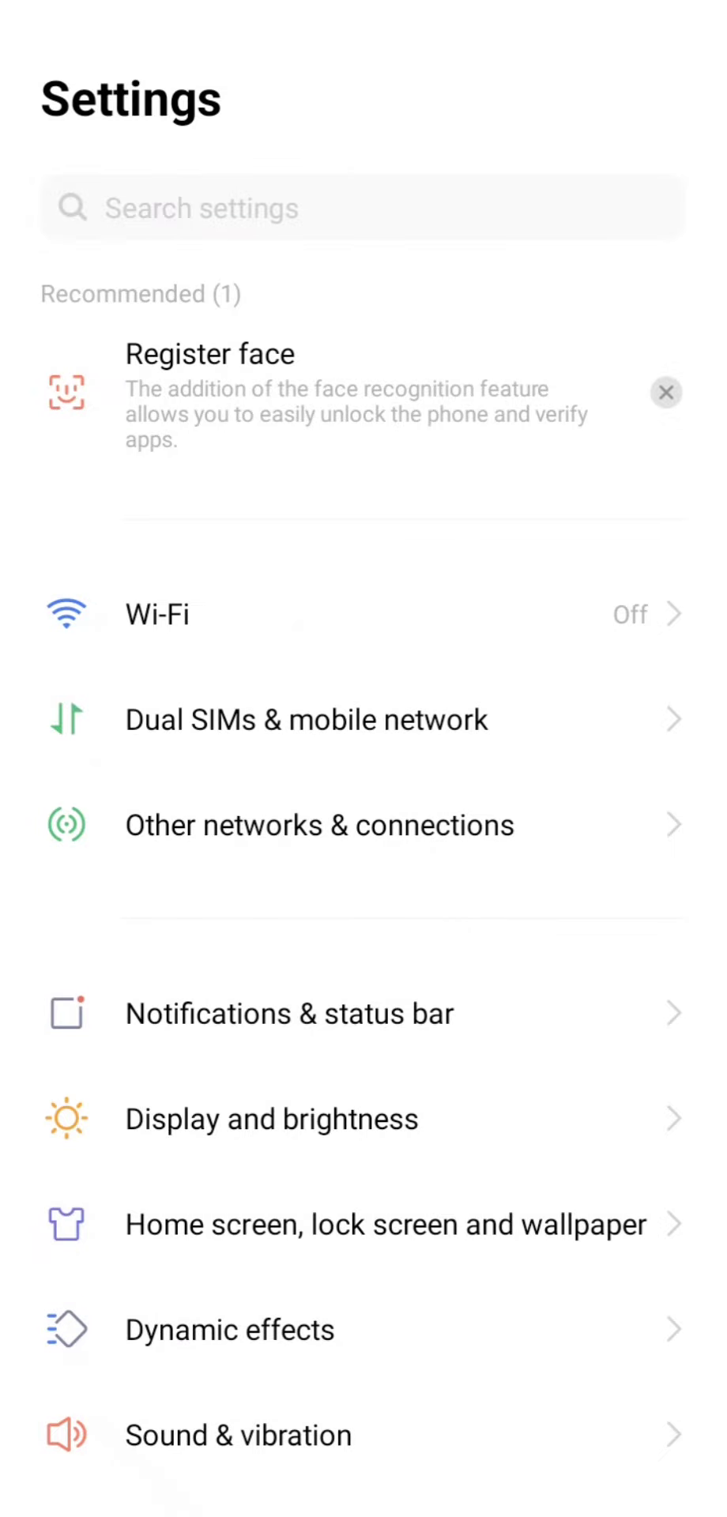
- Toggle Data network off and on under Dual SIMs & mobile network, then exit Settings
{"action": "left_click", "coordinate": [199, 720]}
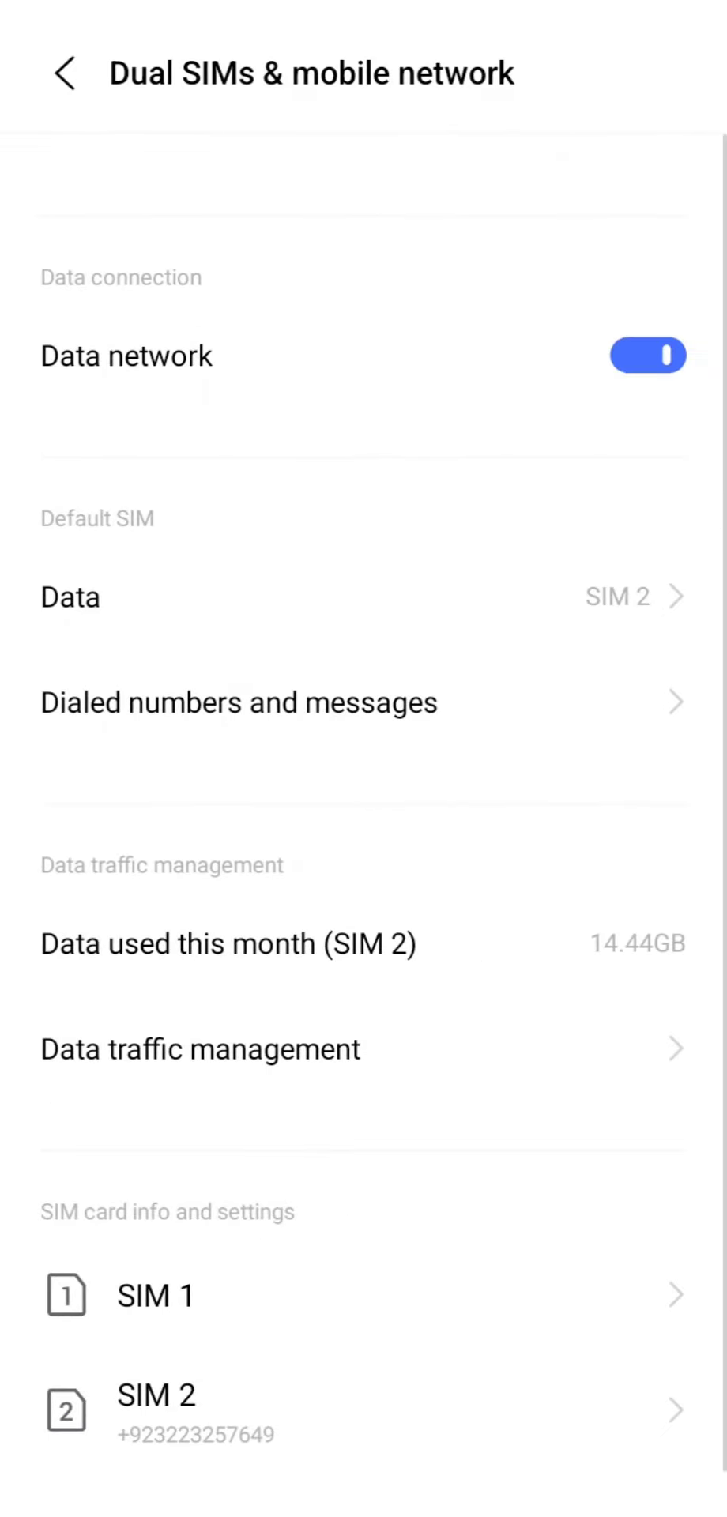
{"action": "left_click", "coordinate": [647, 356]}
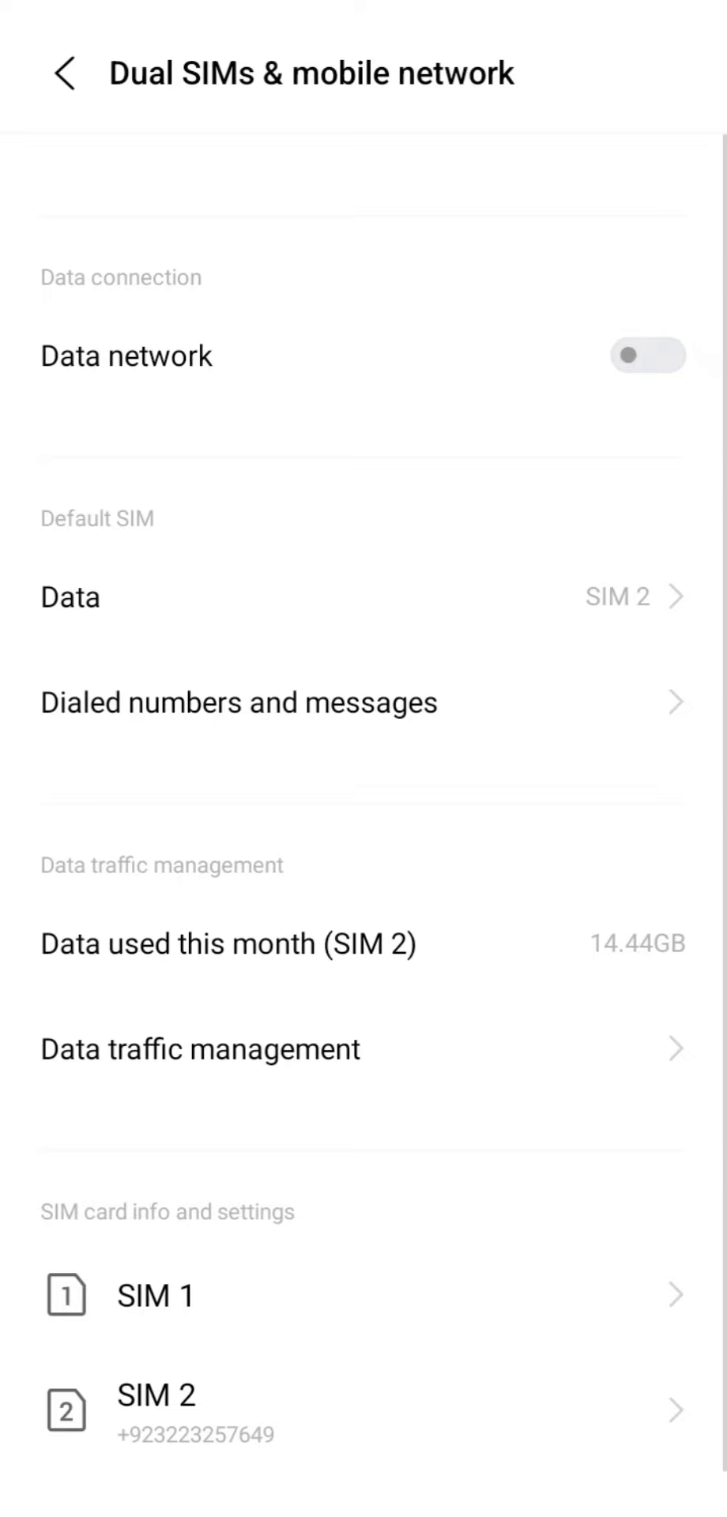
{"action": "left_click", "coordinate": [647, 356]}
{"action": "left_click", "coordinate": [647, 356]}
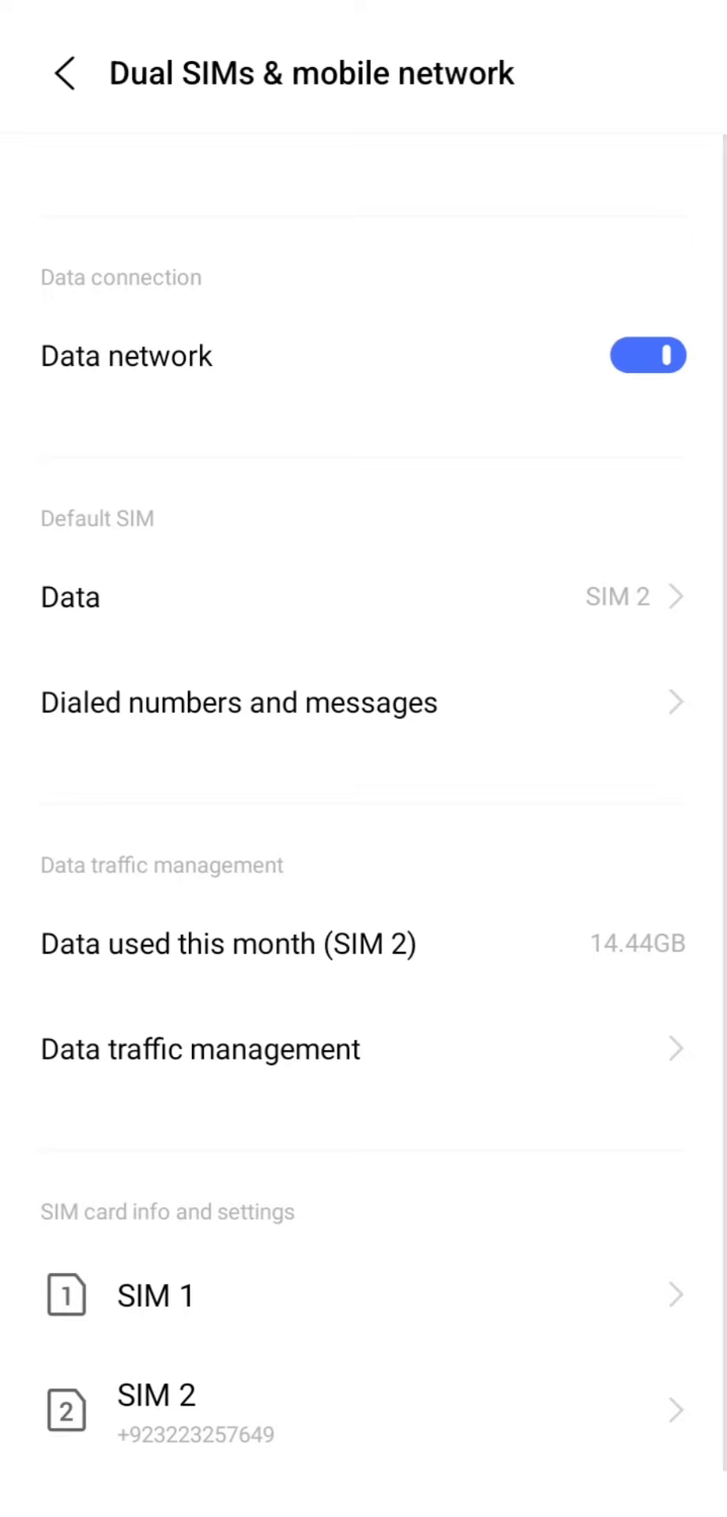
{"action": "left_click", "coordinate": [457, 635]}
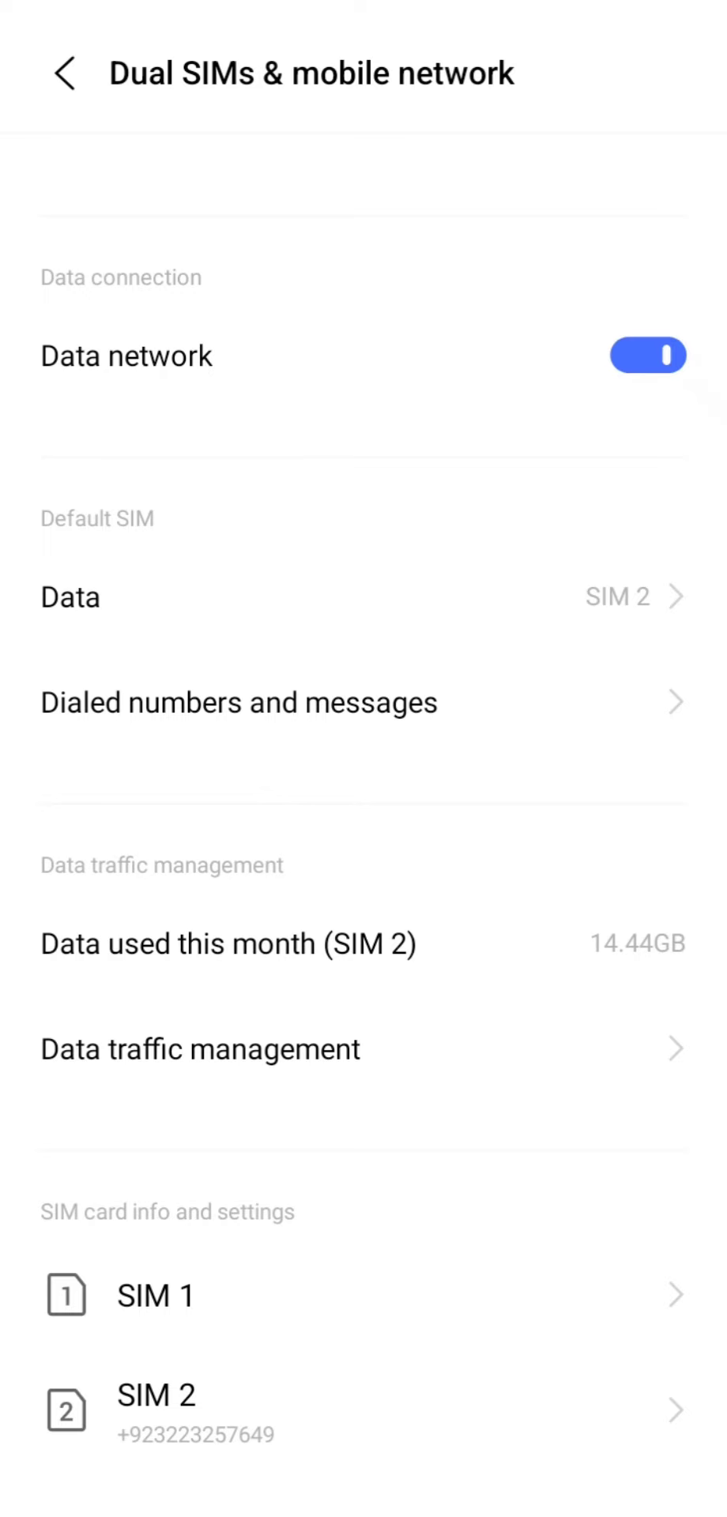
{"action": "key", "text": "Escape"}
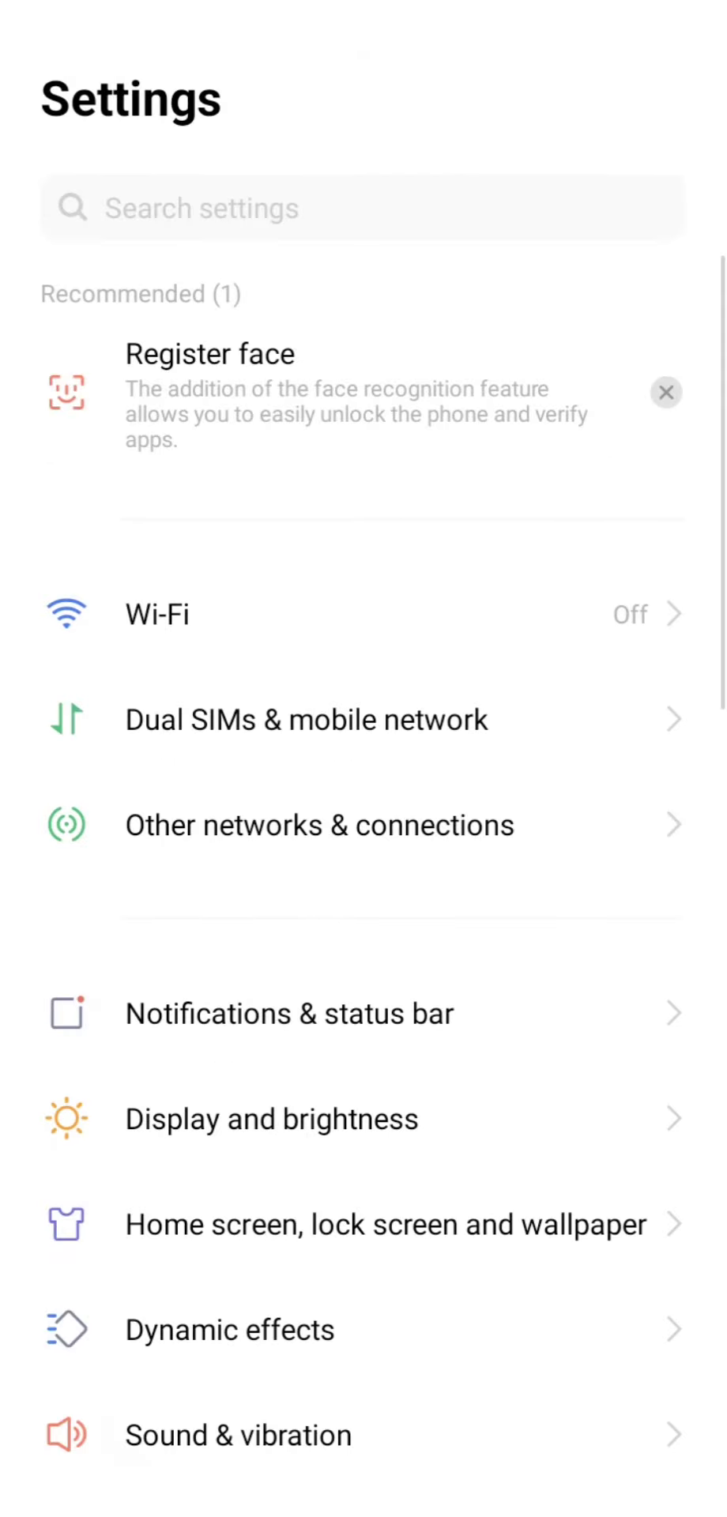
{"action": "key", "text": "Escape"}
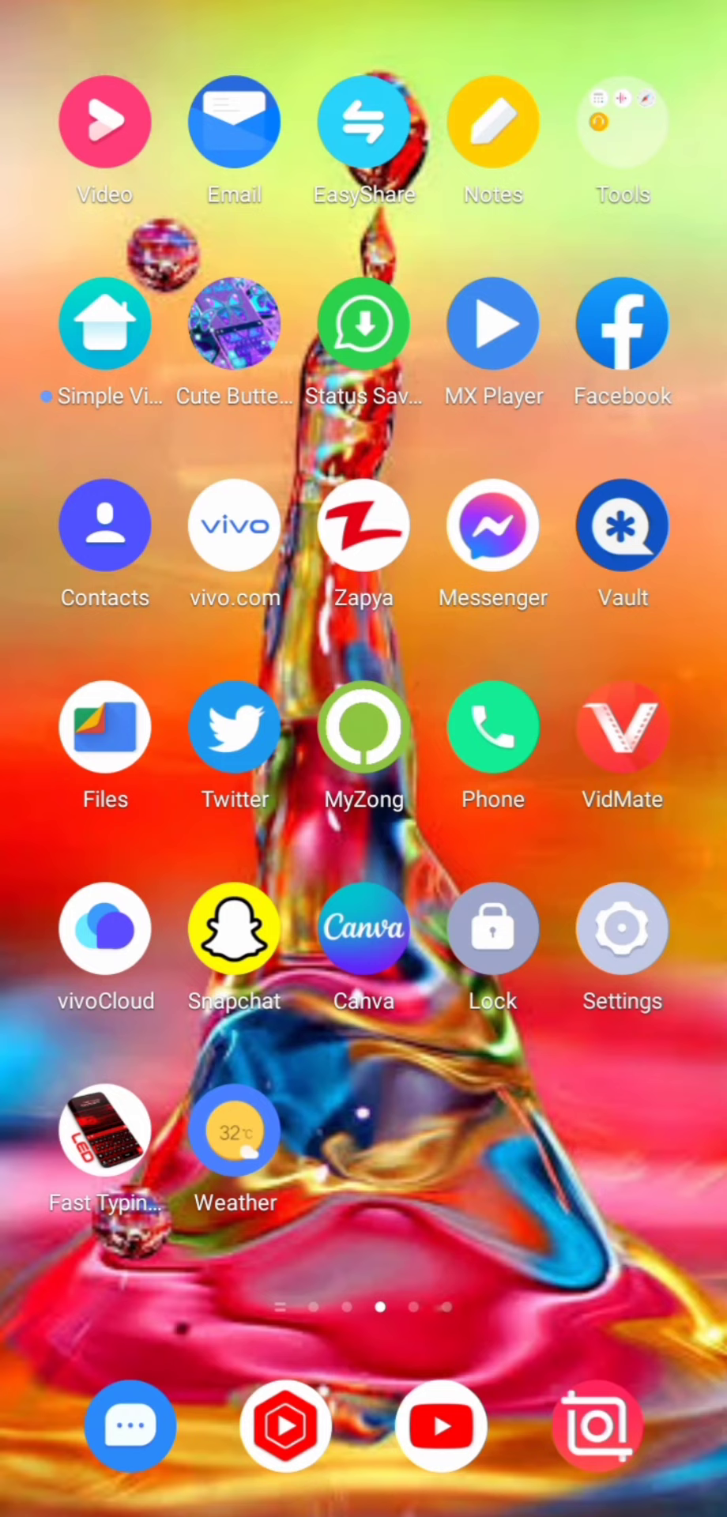
- Search the Play Store for 'tiktok' and update the TikTok app
{"action": "left_click_drag", "start_coordinate": [198, 759], "coordinate": [593, 758]}
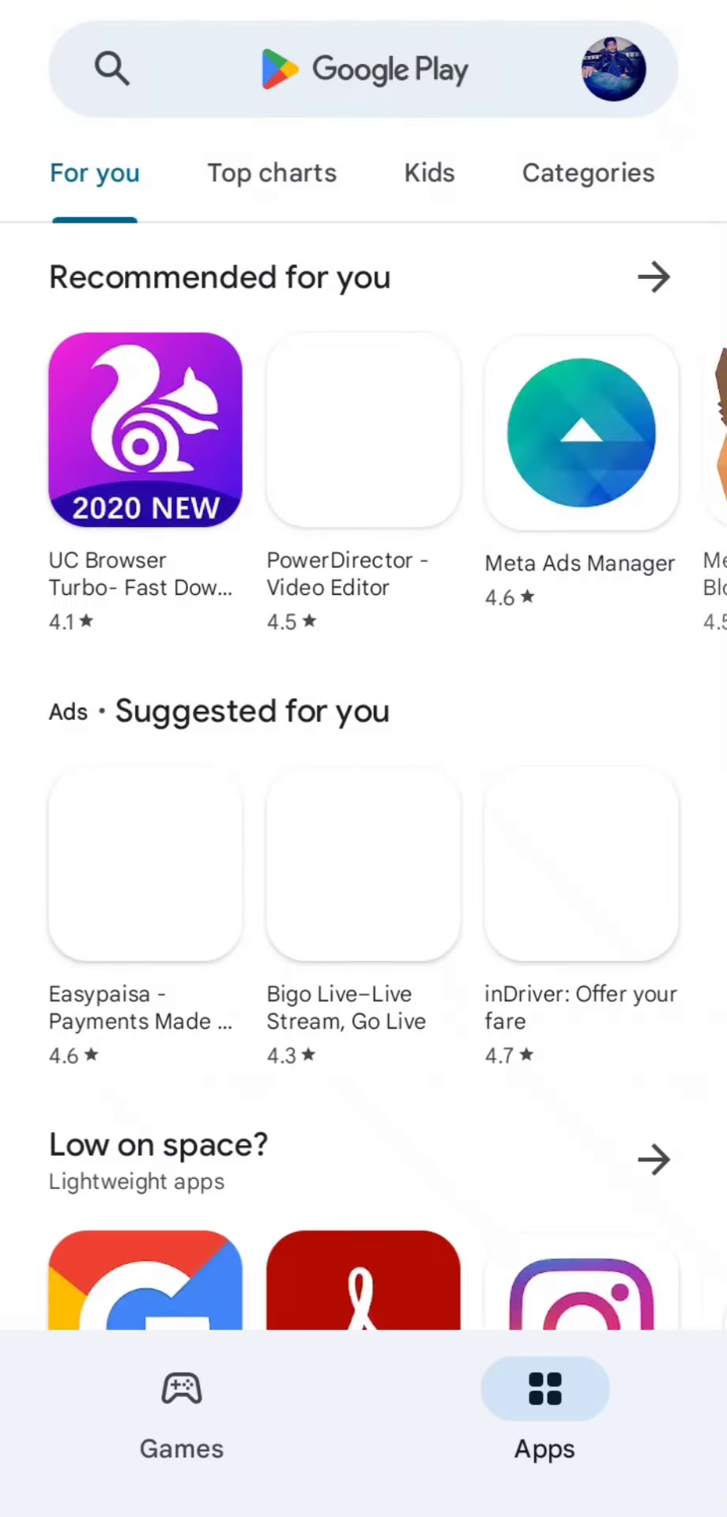
{"action": "left_click", "coordinate": [364, 70]}
{"action": "type", "text": "t"}
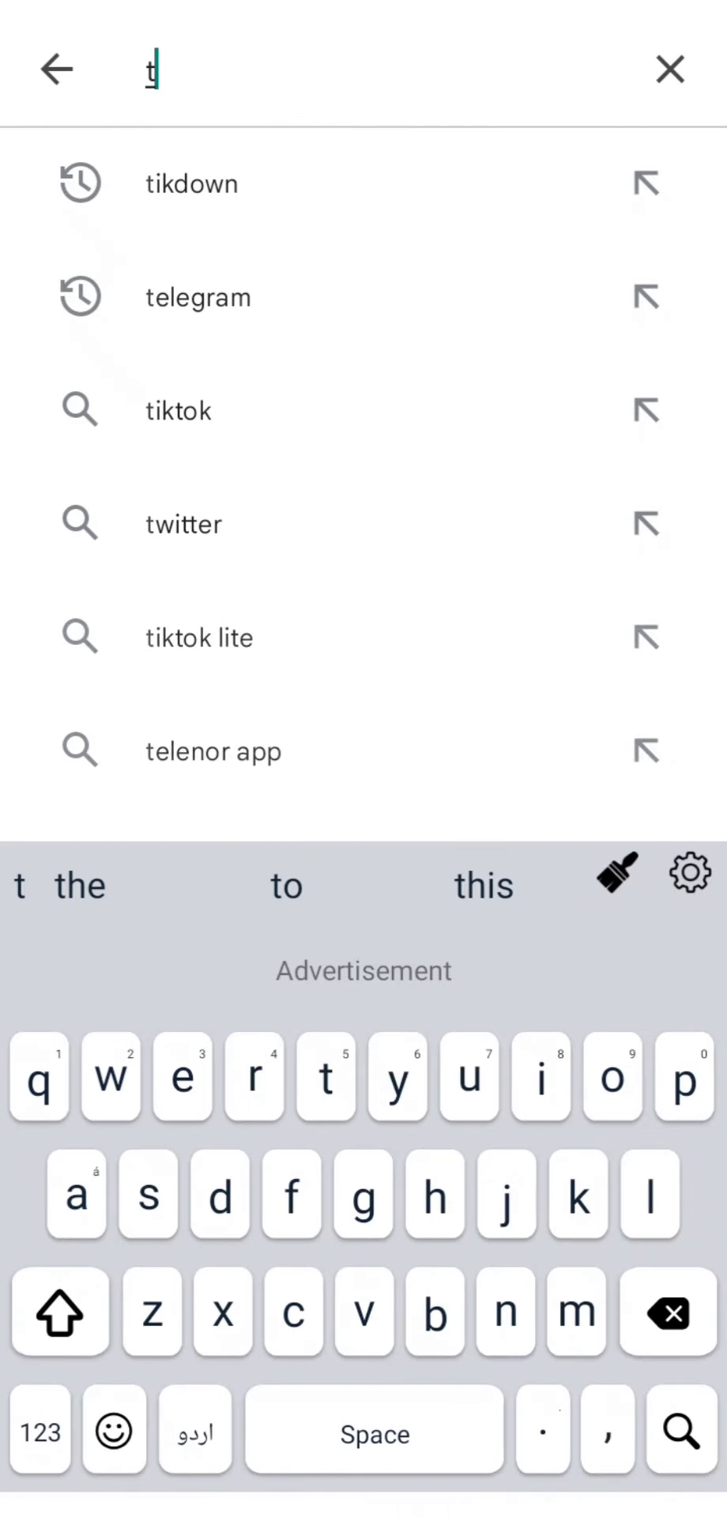
{"action": "type", "text": "ikto"}
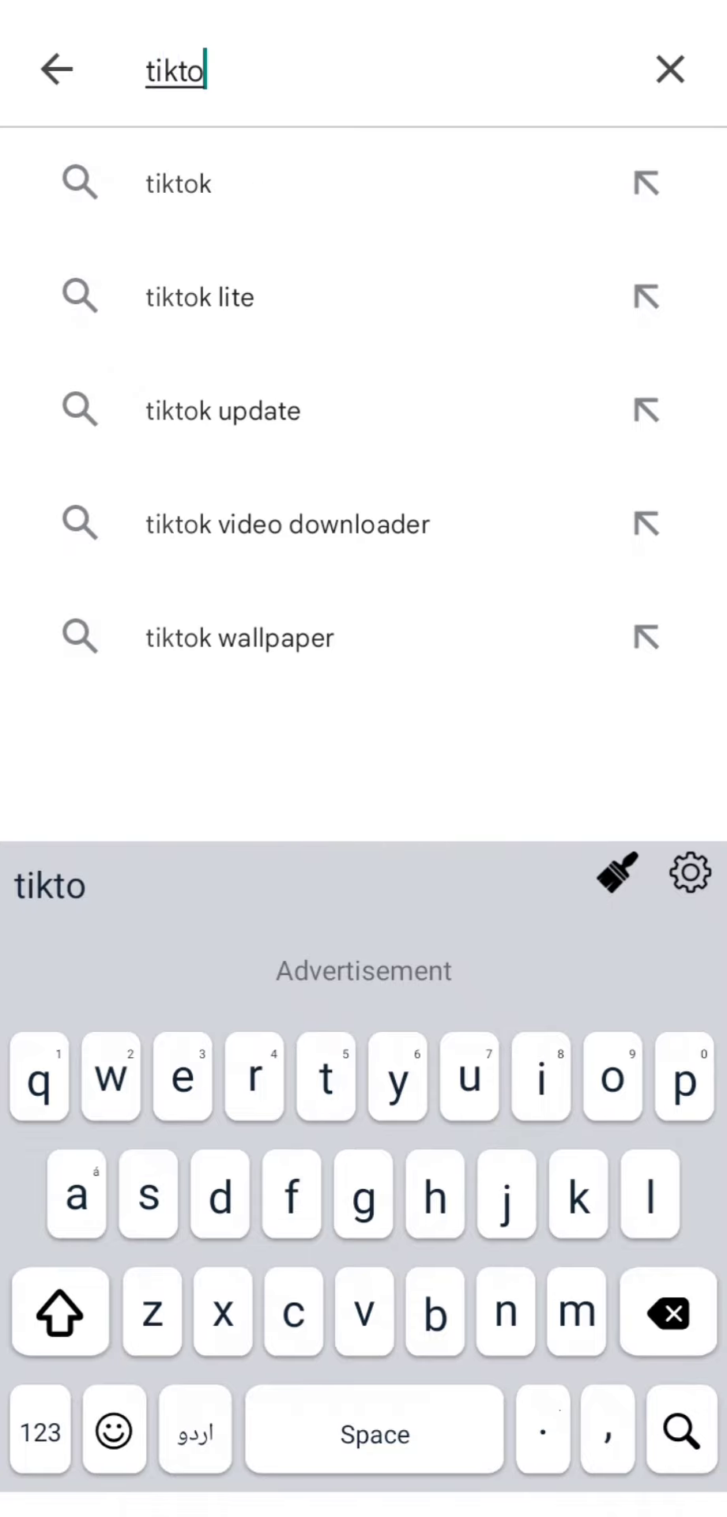
{"action": "left_click", "coordinate": [179, 183]}
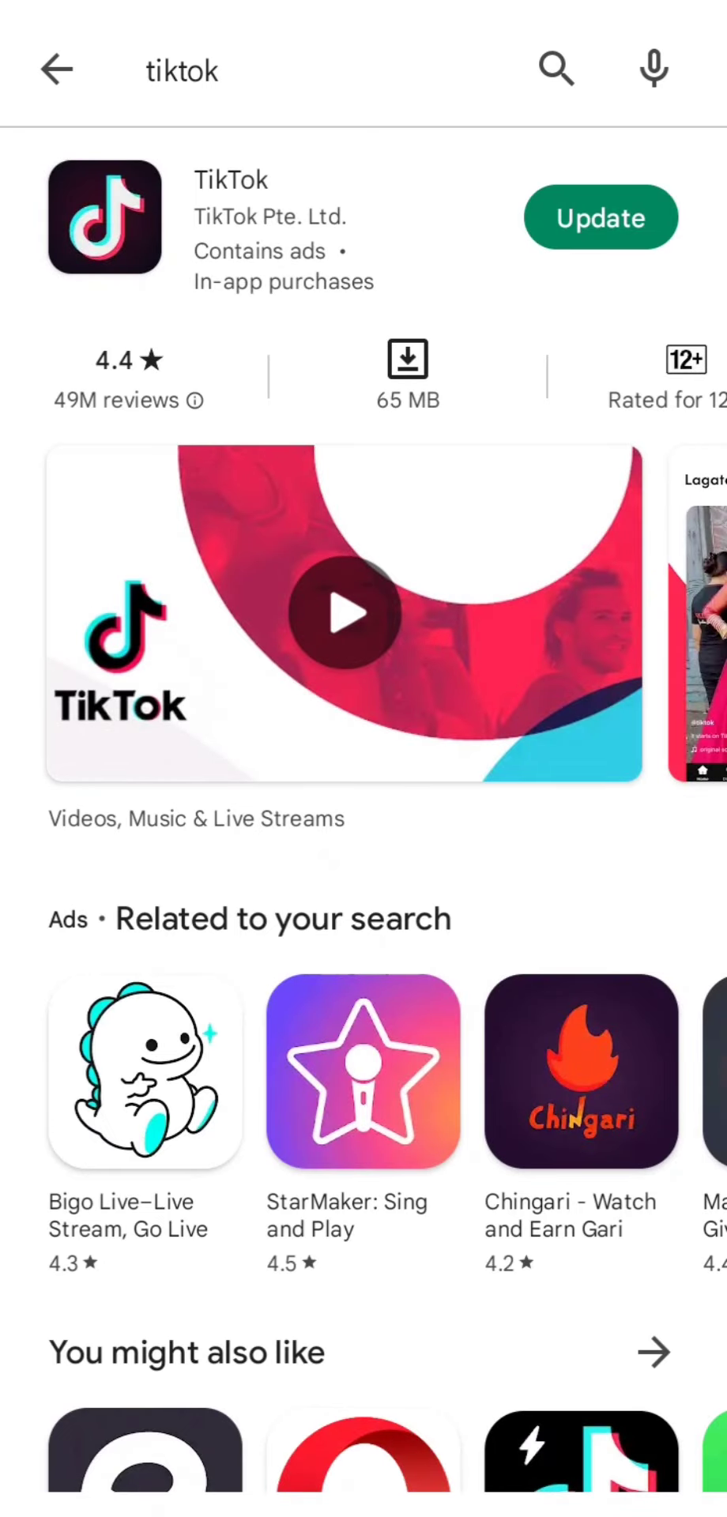
{"action": "left_click", "coordinate": [600, 218]}
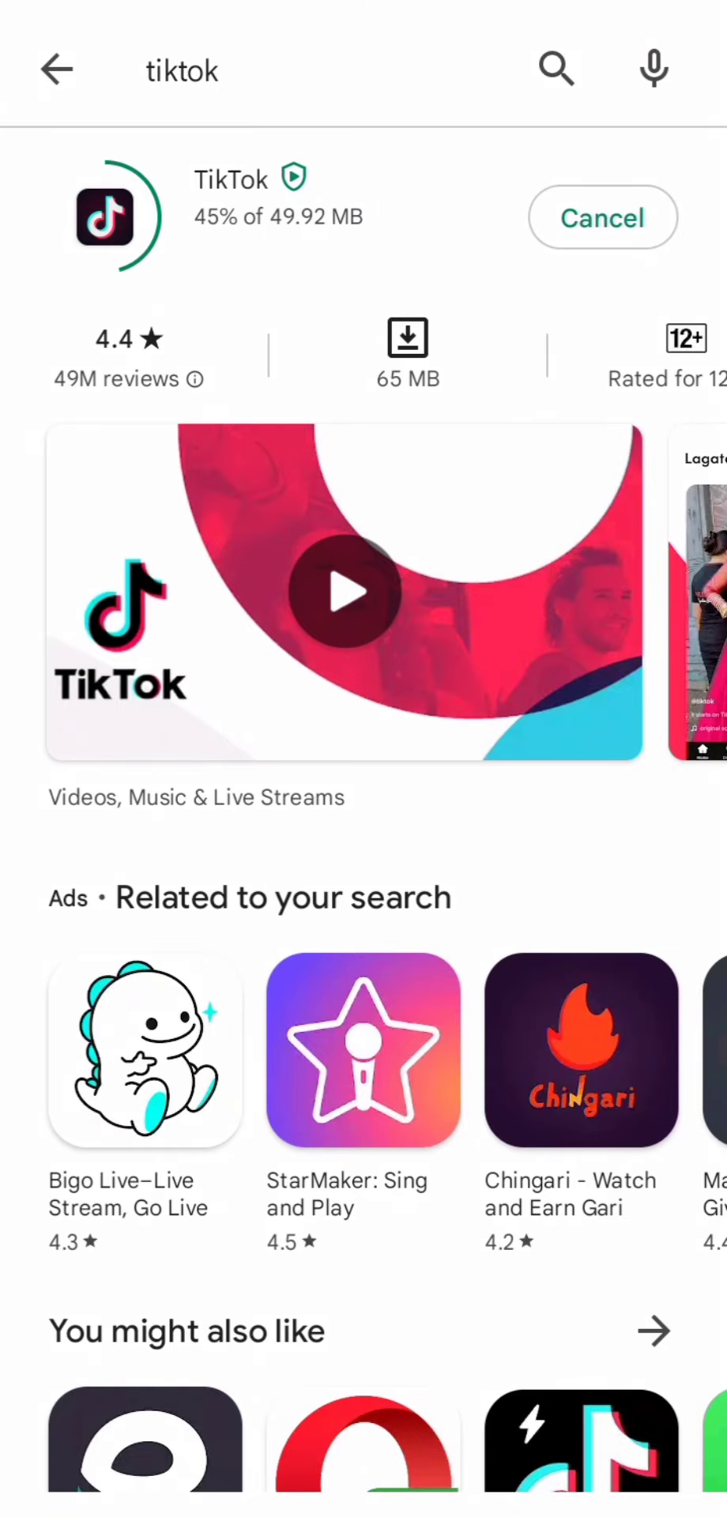
{"action": "scroll", "coordinate": [363, 592], "scroll_direction": "right", "scroll_amount": 2}
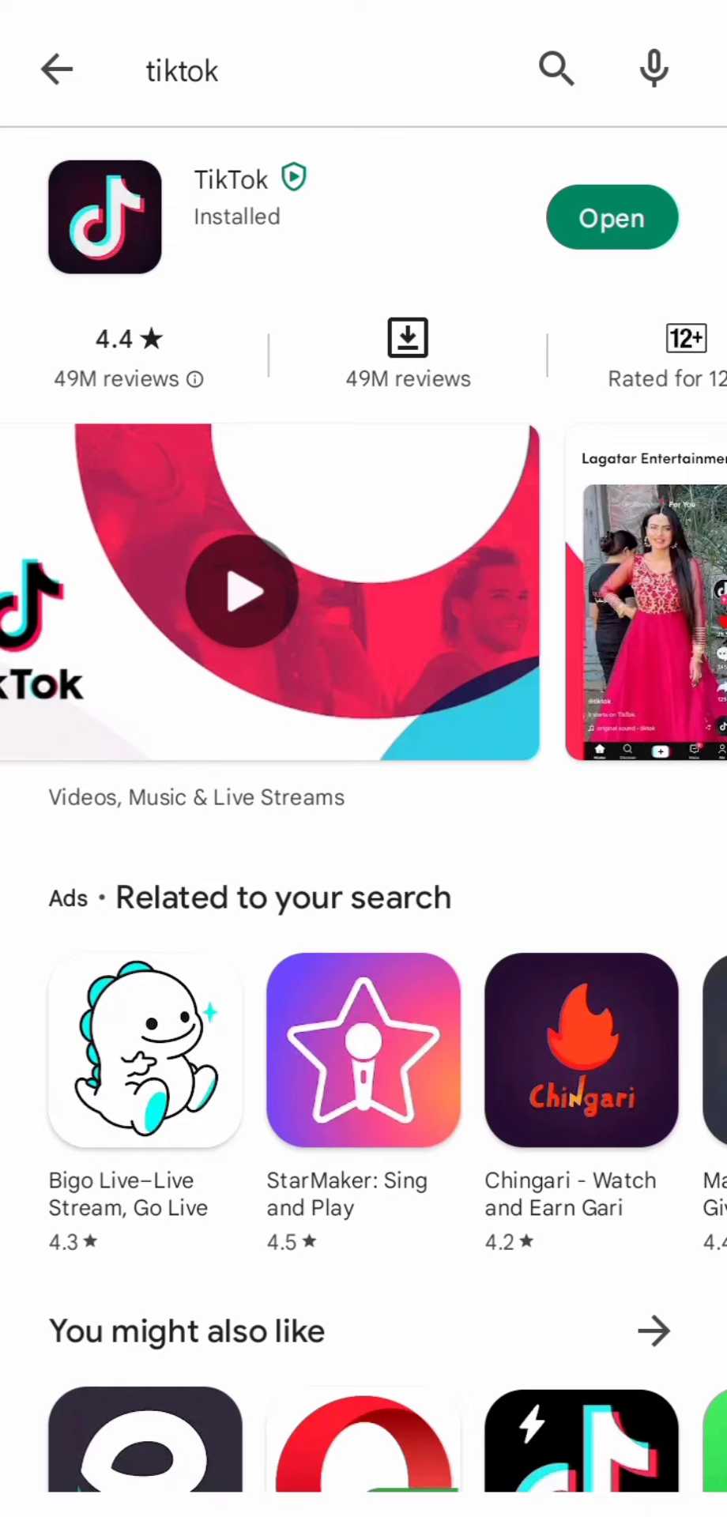
- Go from the Play Store to Settings > Apps & permissions > App manager
{"action": "left_click", "coordinate": [364, 1504]}
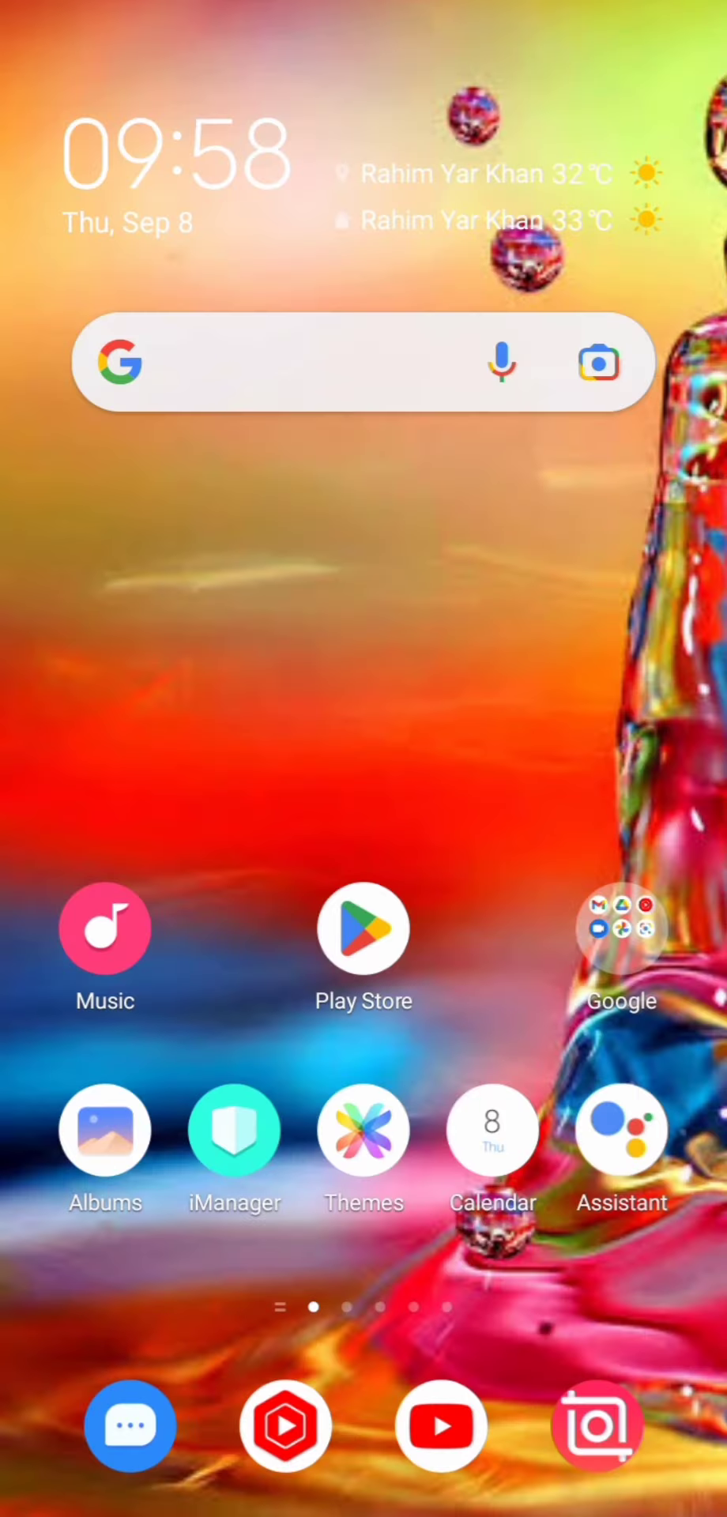
{"action": "mouse_move", "coordinate": [592, 711]}
{"action": "left_mouse_down"}
{"action": "mouse_move", "coordinate": [119, 711]}
{"action": "mouse_move", "coordinate": [593, 711]}
{"action": "left_mouse_up"}
{"action": "mouse_move", "coordinate": [119, 711]}
{"action": "left_mouse_down"}
{"action": "mouse_move", "coordinate": [592, 711]}
{"action": "mouse_move", "coordinate": [119, 711]}
{"action": "left_mouse_up"}
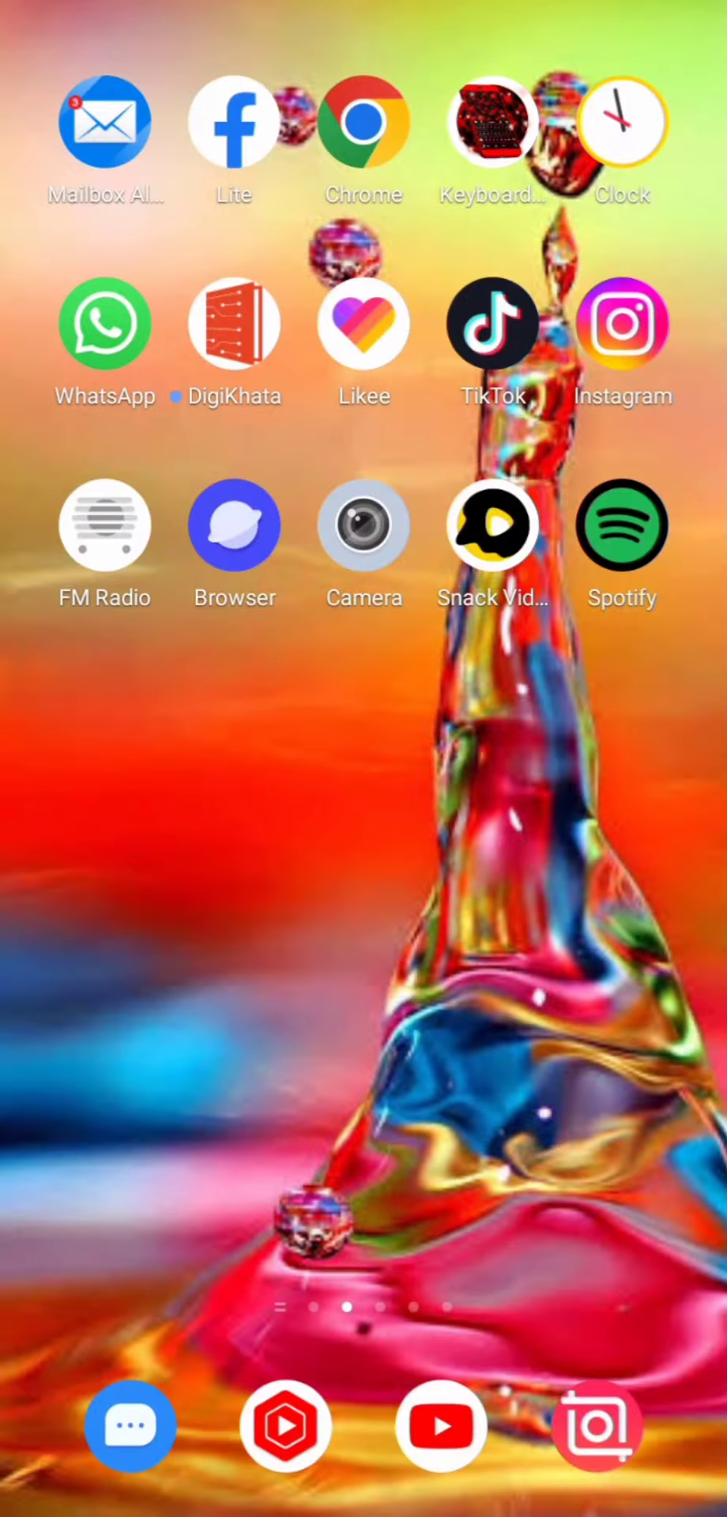
{"action": "left_click_drag", "start_coordinate": [593, 712], "coordinate": [118, 712]}
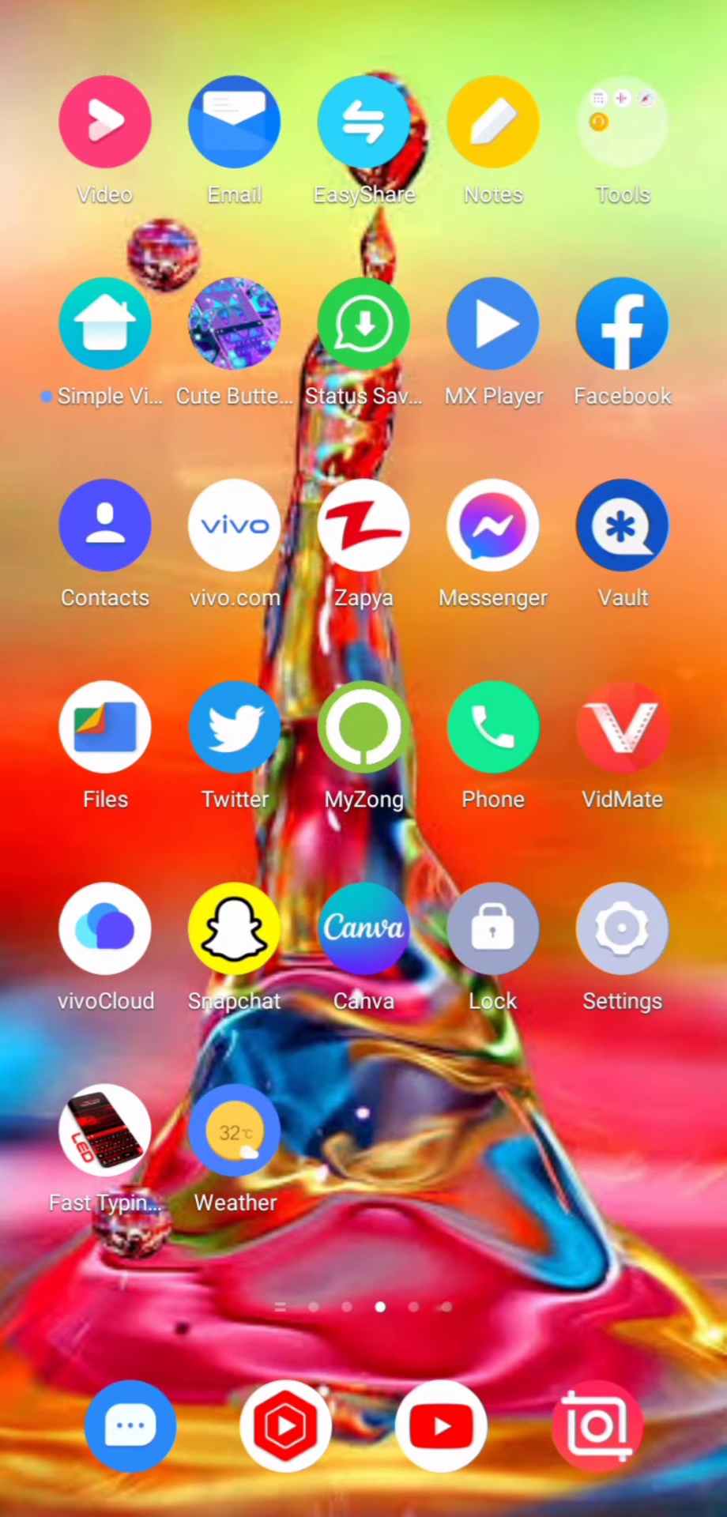
{"action": "left_click", "coordinate": [622, 928]}
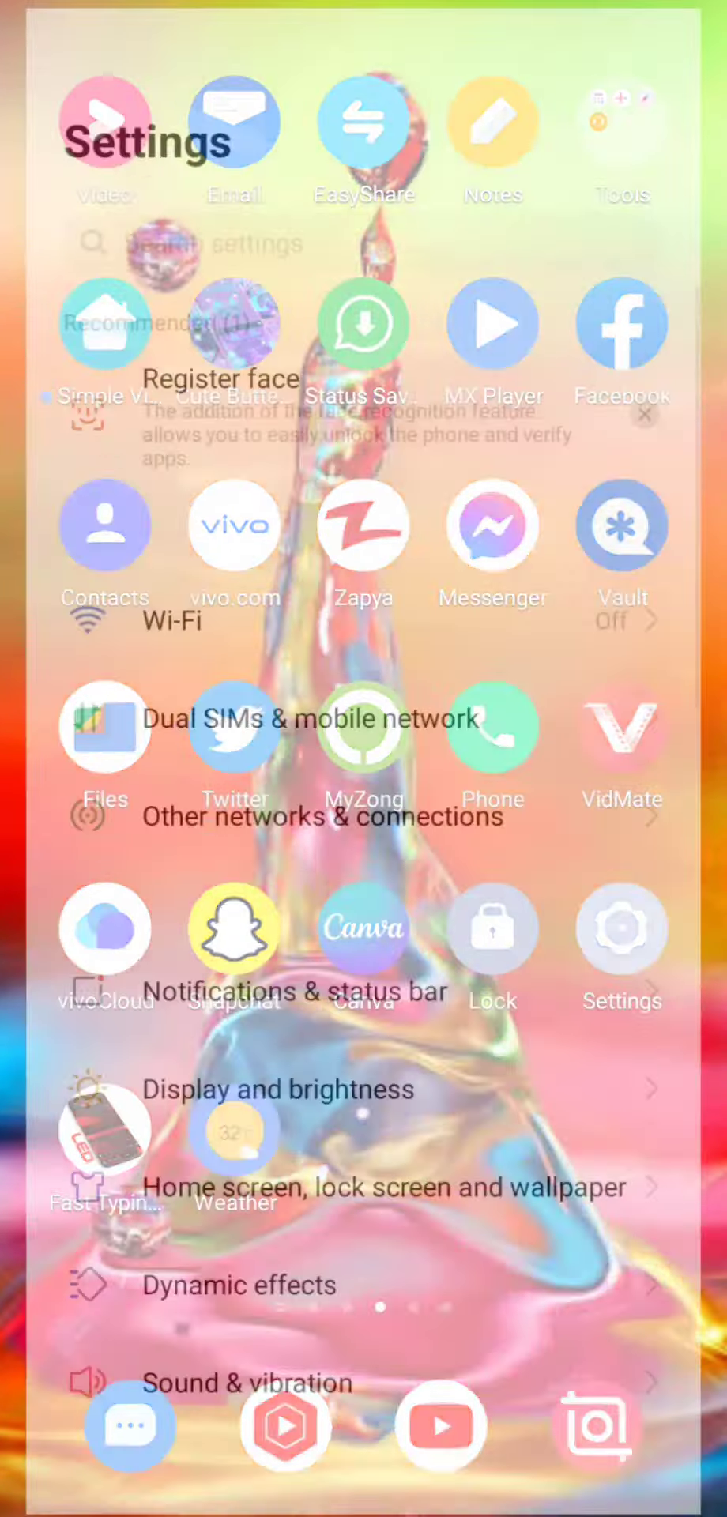
{"action": "scroll", "coordinate": [363, 869], "scroll_direction": "down", "scroll_amount": 3}
{"action": "scroll", "coordinate": [542, 1005], "scroll_direction": "down", "scroll_amount": 3}
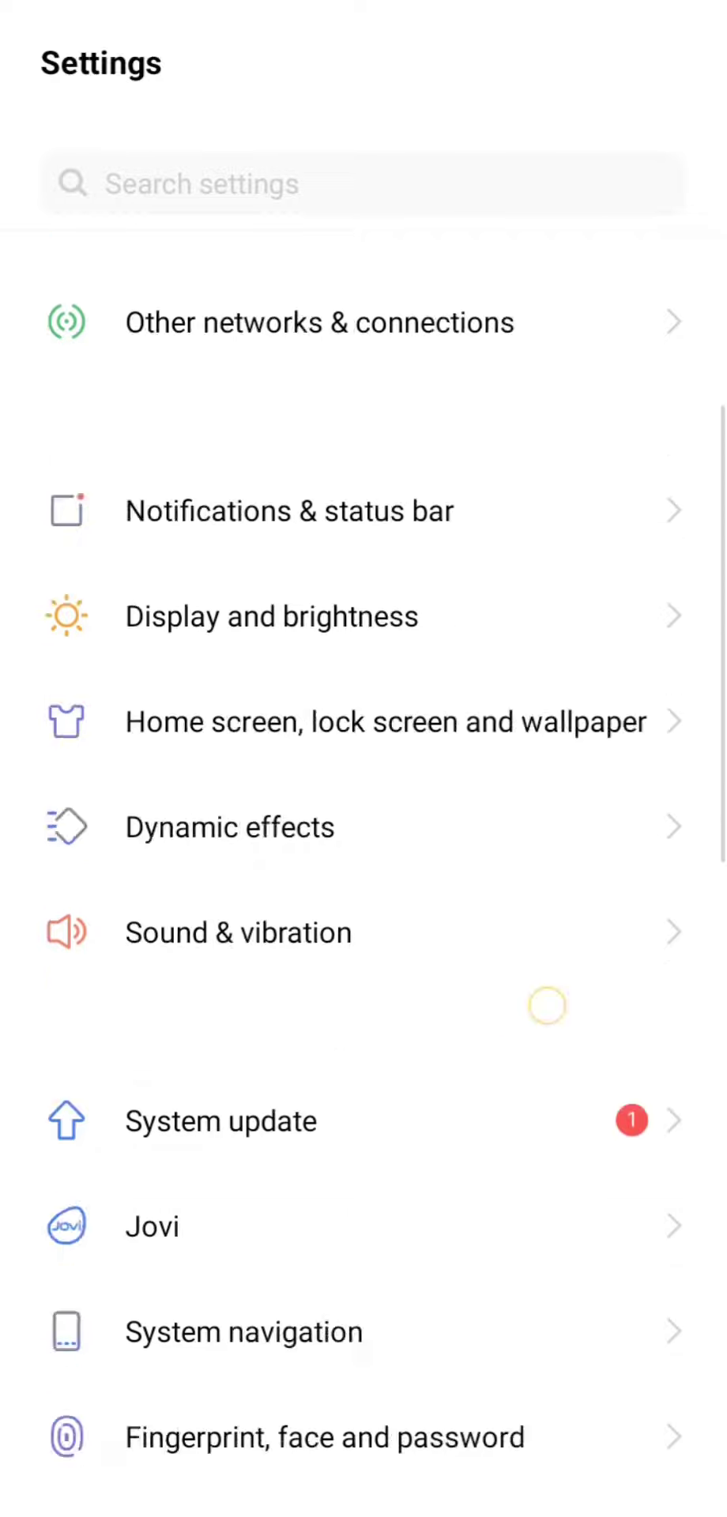
{"action": "scroll", "coordinate": [542, 1005], "scroll_direction": "down", "scroll_amount": 5}
{"action": "scroll", "coordinate": [364, 869], "scroll_direction": "down", "scroll_amount": 3}
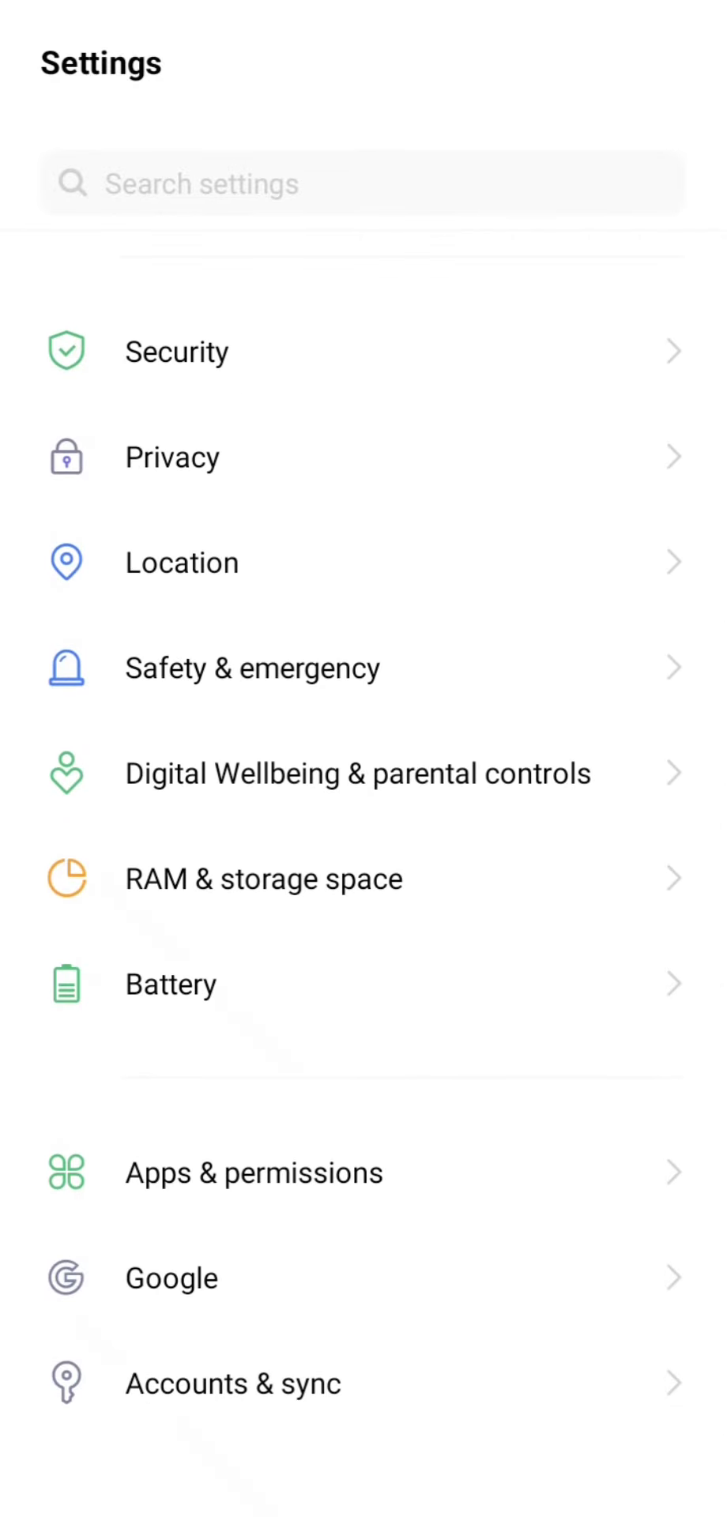
{"action": "left_click", "coordinate": [252, 1173]}
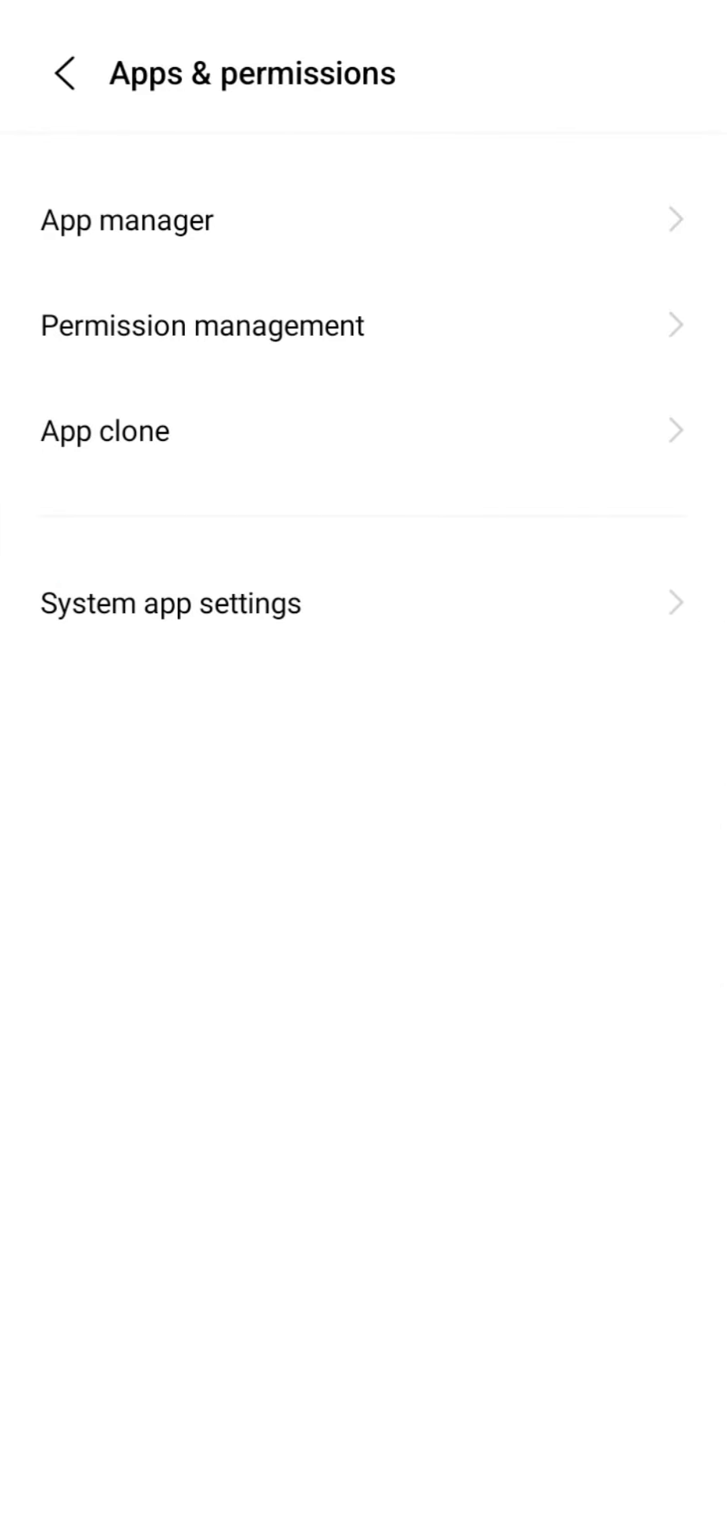
{"action": "left_click", "coordinate": [180, 221]}
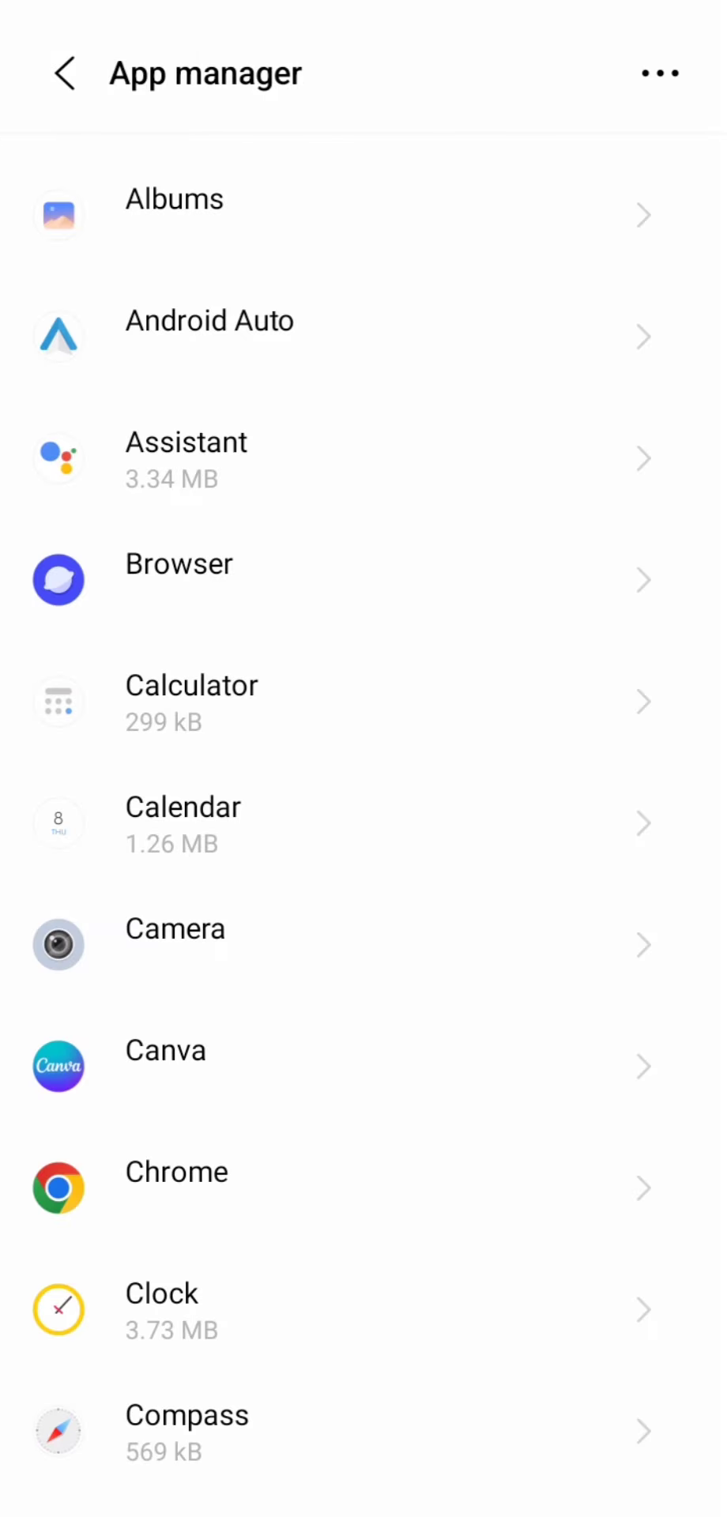
- Scroll the installed apps list down until TikTok (1.33 GB) is visible
{"action": "left_click_drag", "start_coordinate": [79, 1170], "coordinate": [79, 615]}
{"action": "left_click_drag", "start_coordinate": [64, 906], "coordinate": [65, 395]}
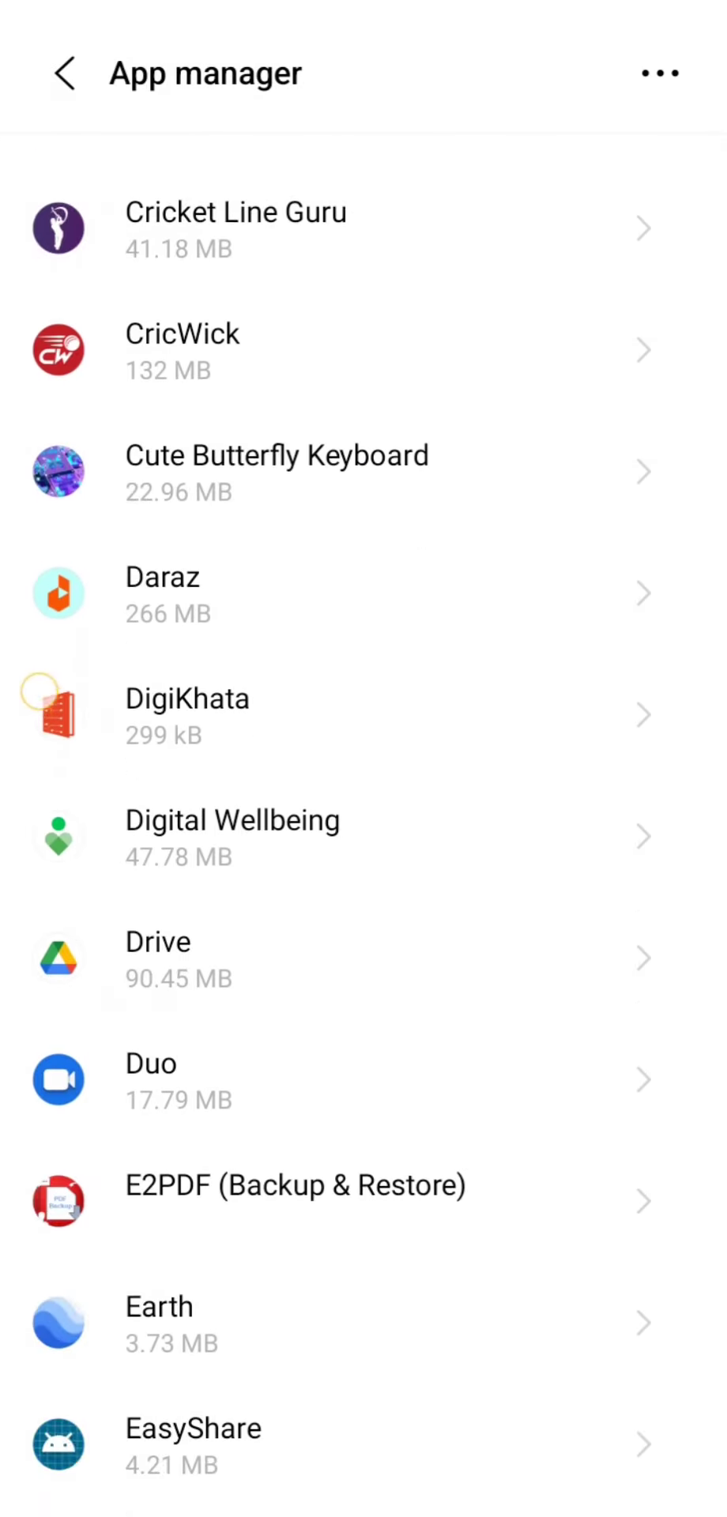
{"action": "left_click_drag", "start_coordinate": [40, 693], "coordinate": [40, 474]}
{"action": "left_click_drag", "start_coordinate": [68, 1107], "coordinate": [68, 616]}
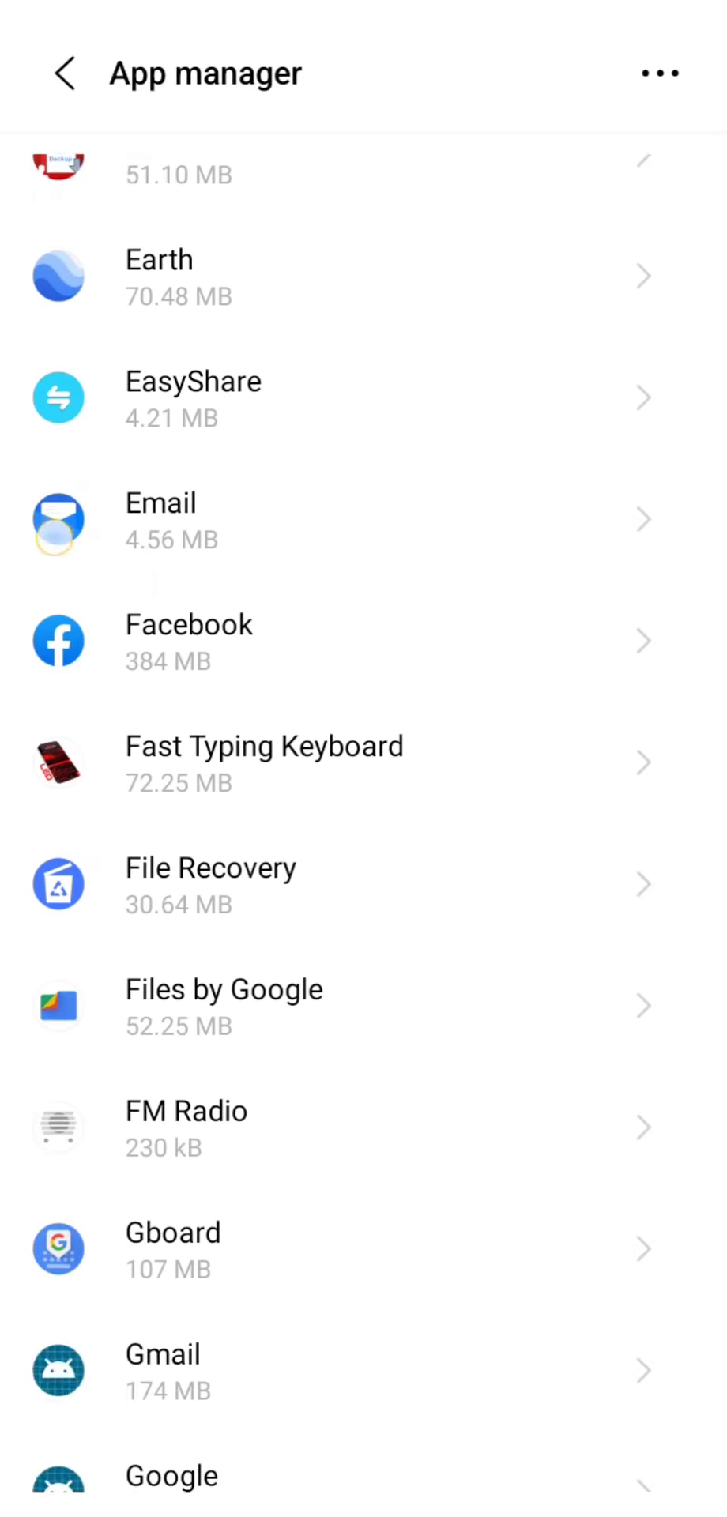
{"action": "left_click_drag", "start_coordinate": [68, 1095], "coordinate": [57, 356]}
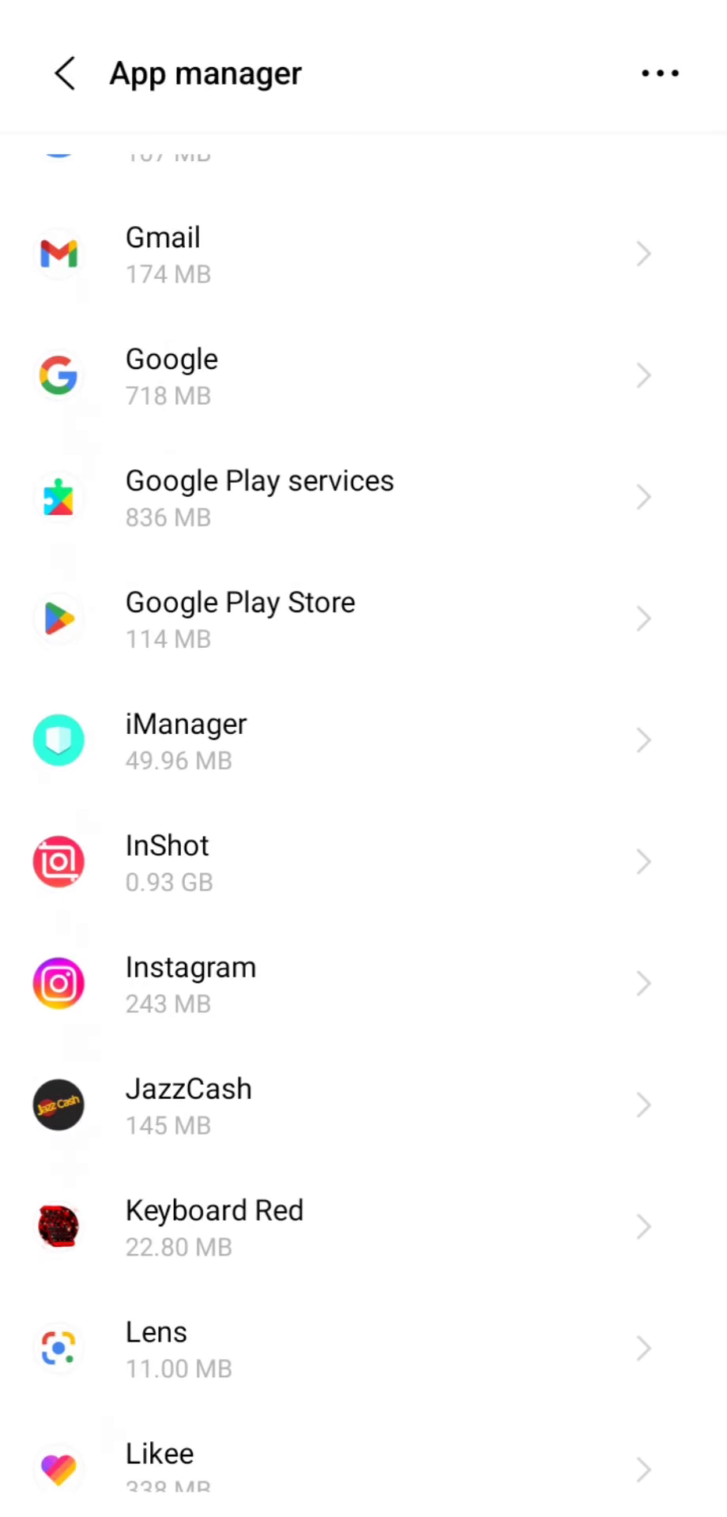
{"action": "left_click_drag", "start_coordinate": [63, 1106], "coordinate": [63, 585]}
{"action": "left_click_drag", "start_coordinate": [91, 1019], "coordinate": [92, 654]}
{"action": "left_click_drag", "start_coordinate": [45, 843], "coordinate": [44, 474]}
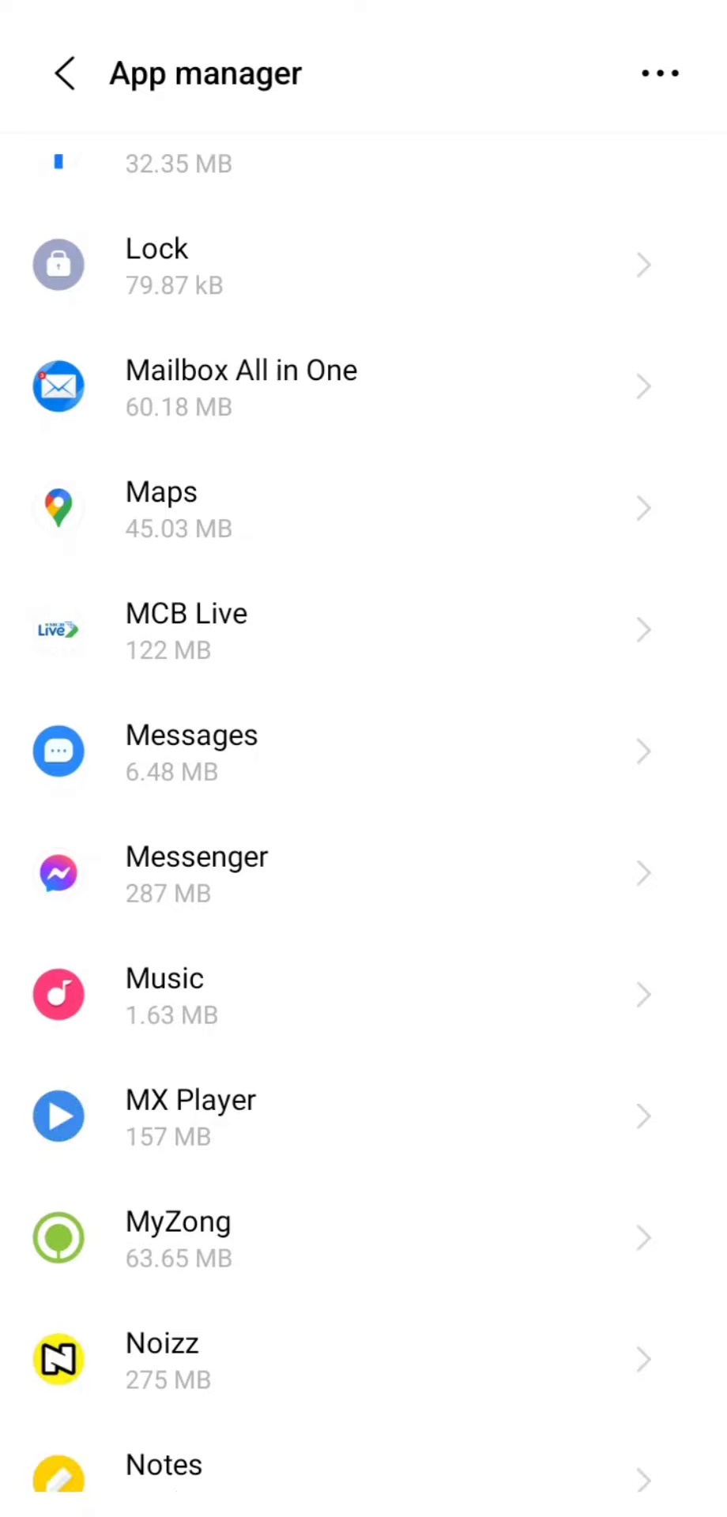
{"action": "left_click_drag", "start_coordinate": [40, 932], "coordinate": [40, 569]}
{"action": "left_click_drag", "start_coordinate": [35, 988], "coordinate": [36, 632]}
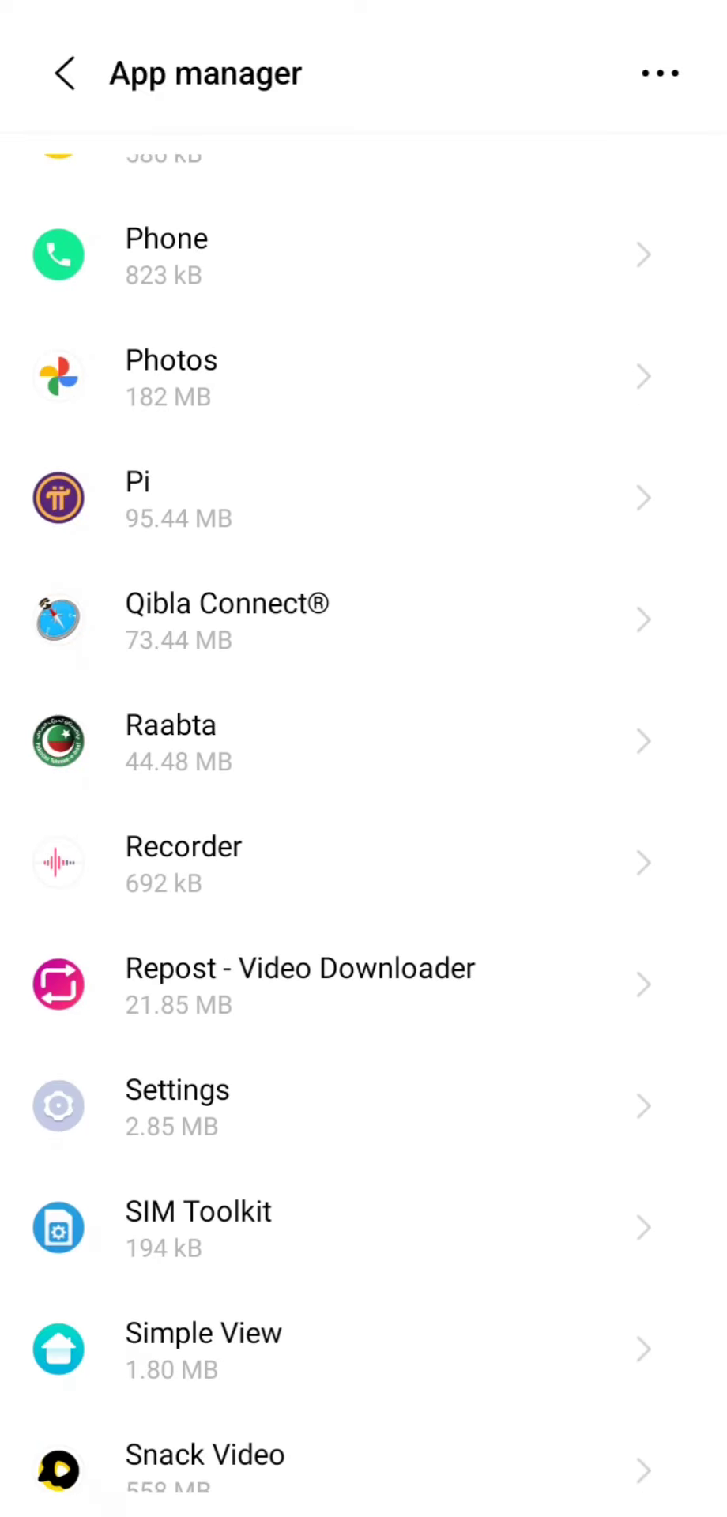
{"action": "left_click_drag", "start_coordinate": [48, 1027], "coordinate": [47, 663]}
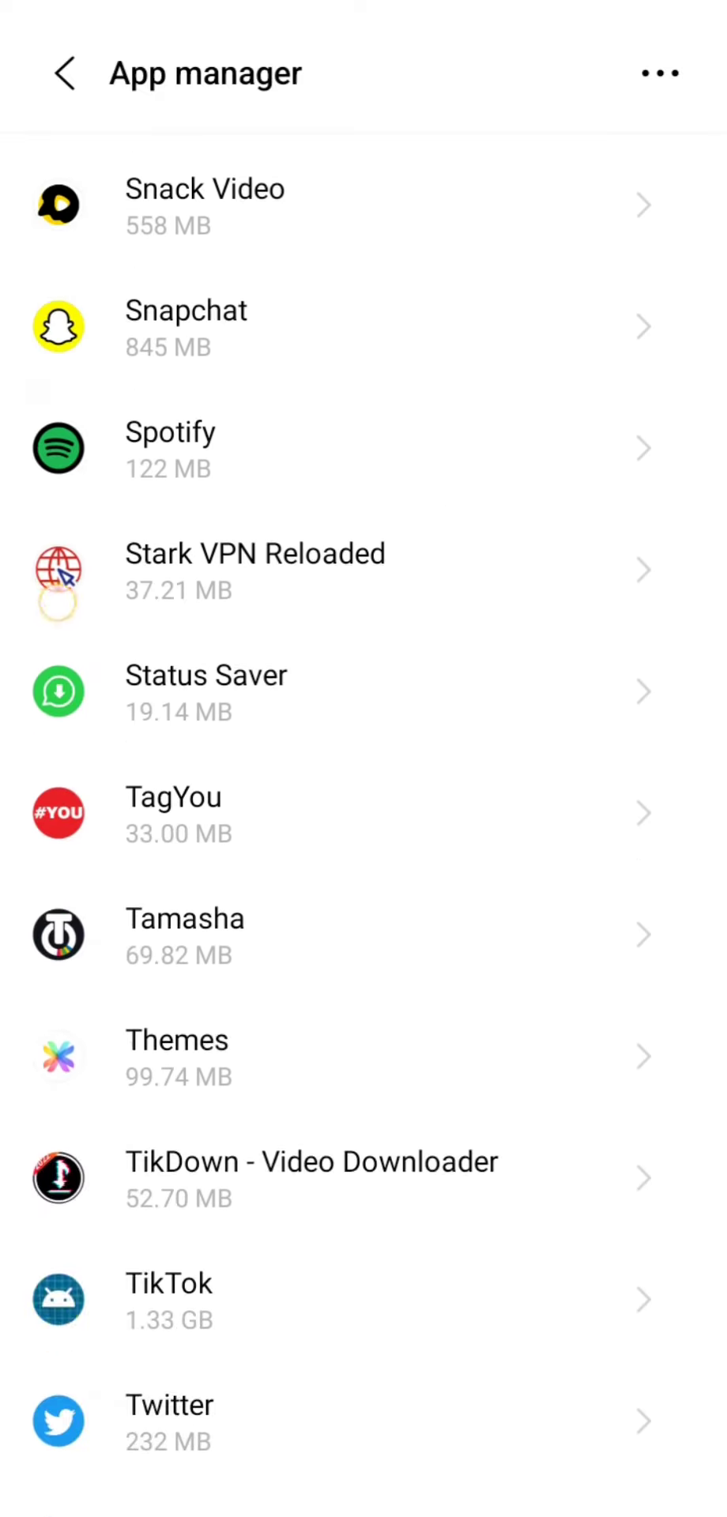
{"action": "left_click_drag", "start_coordinate": [47, 1043], "coordinate": [47, 626]}
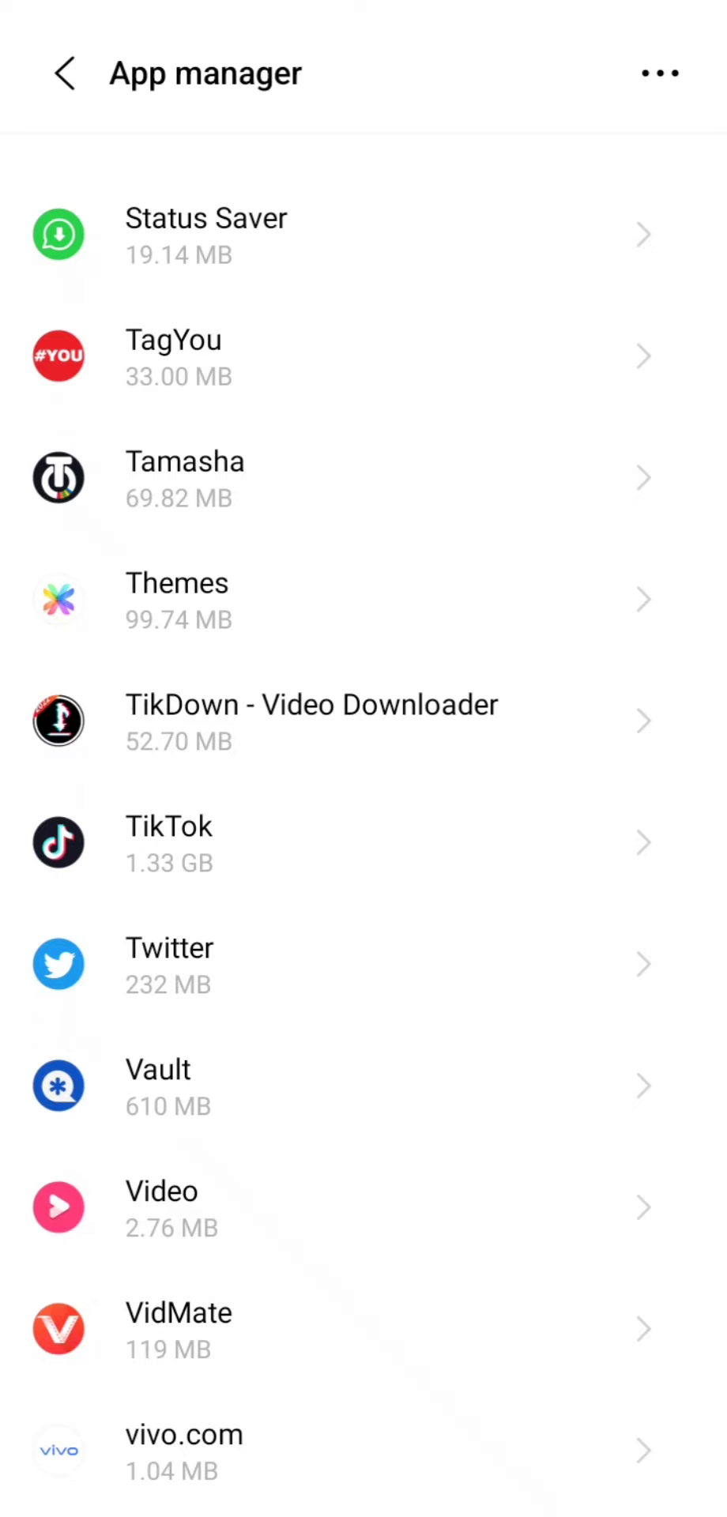
- Clear TikTok's data from its Storage page, cutting usage to 599 MB
{"action": "left_click", "coordinate": [169, 842]}
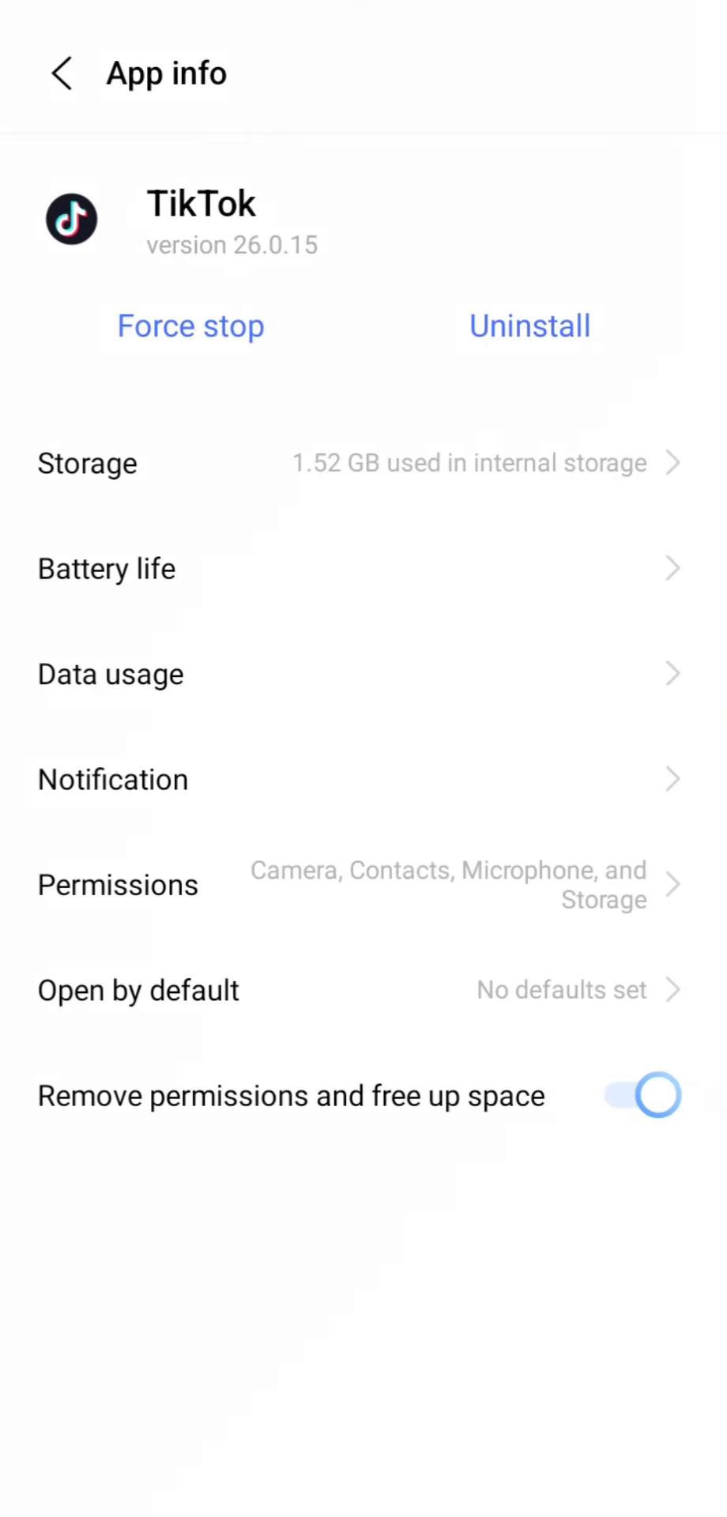
{"action": "left_click", "coordinate": [90, 463]}
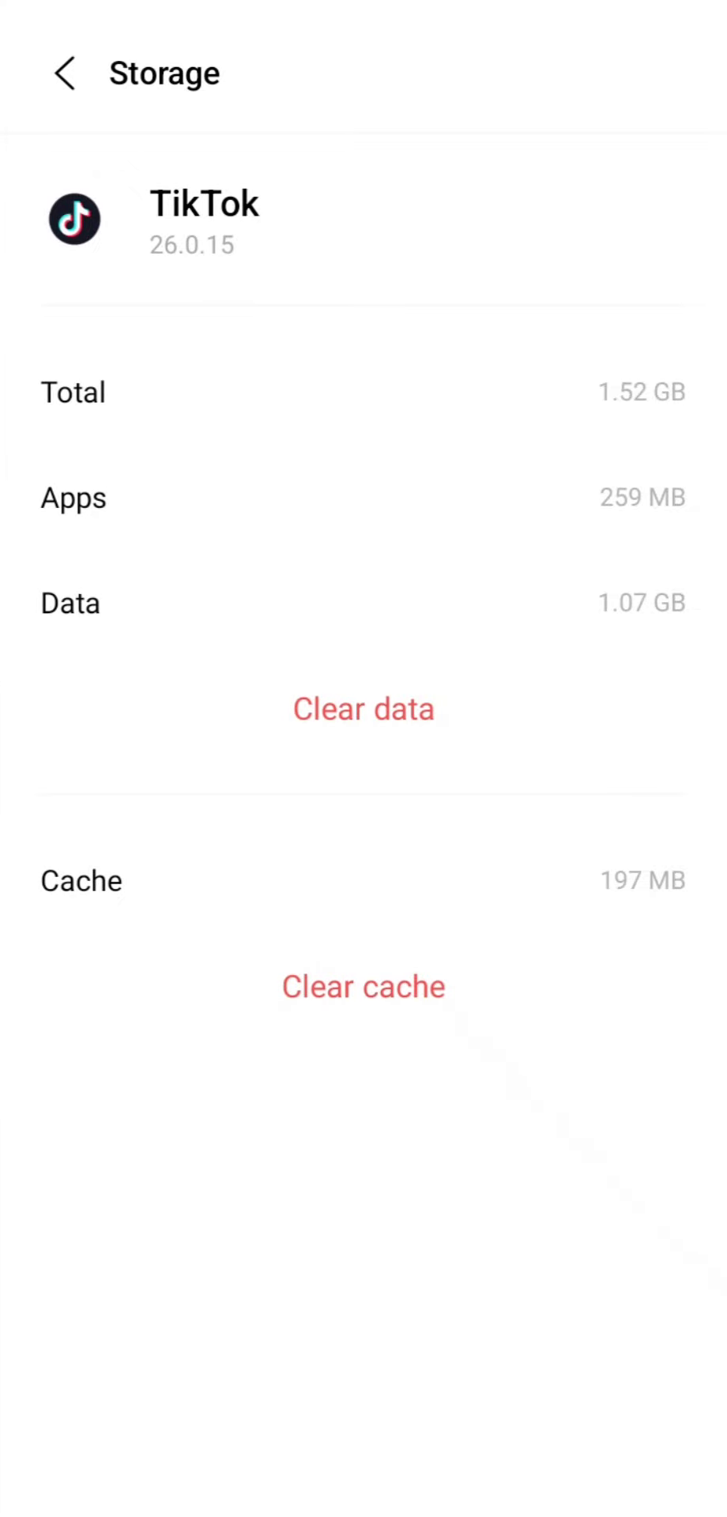
{"action": "left_click", "coordinate": [364, 709]}
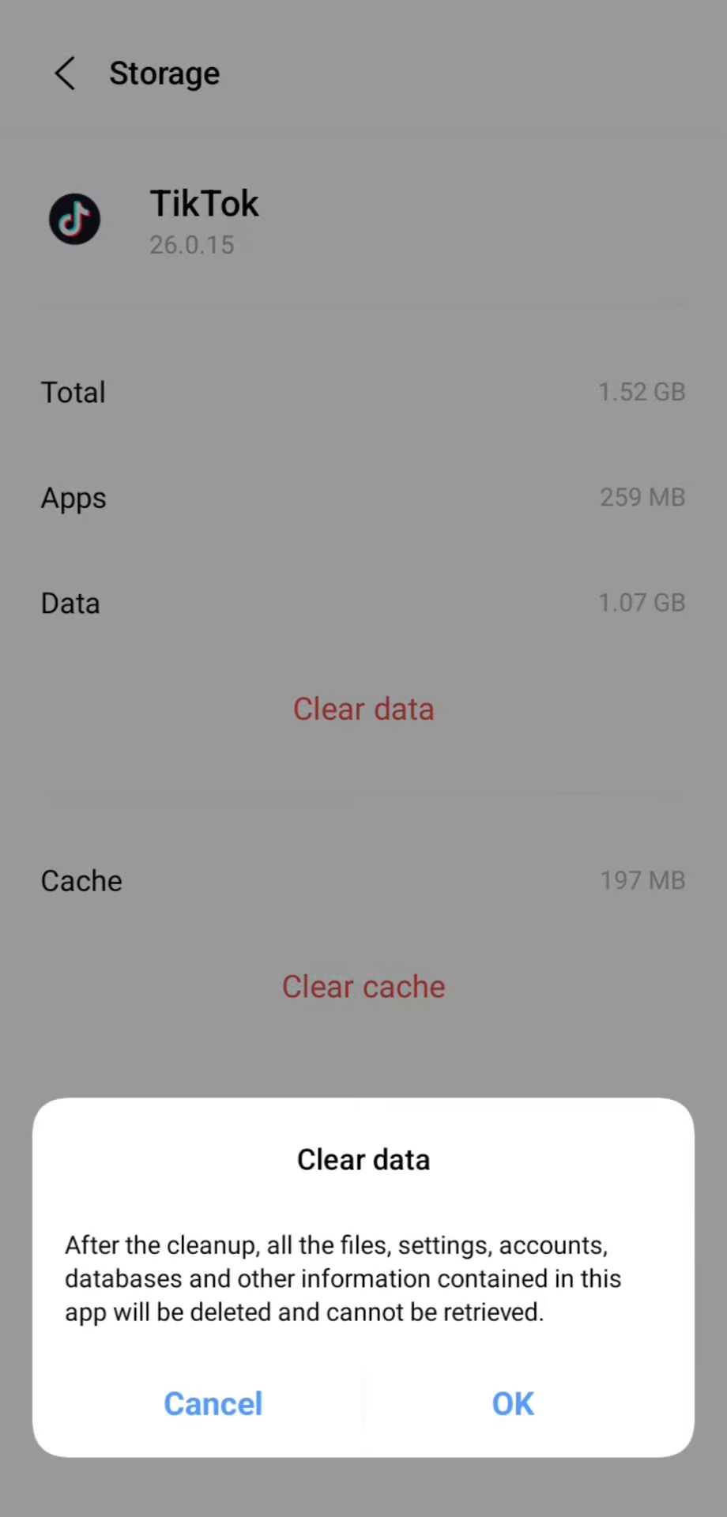
{"action": "left_click", "coordinate": [513, 1403]}
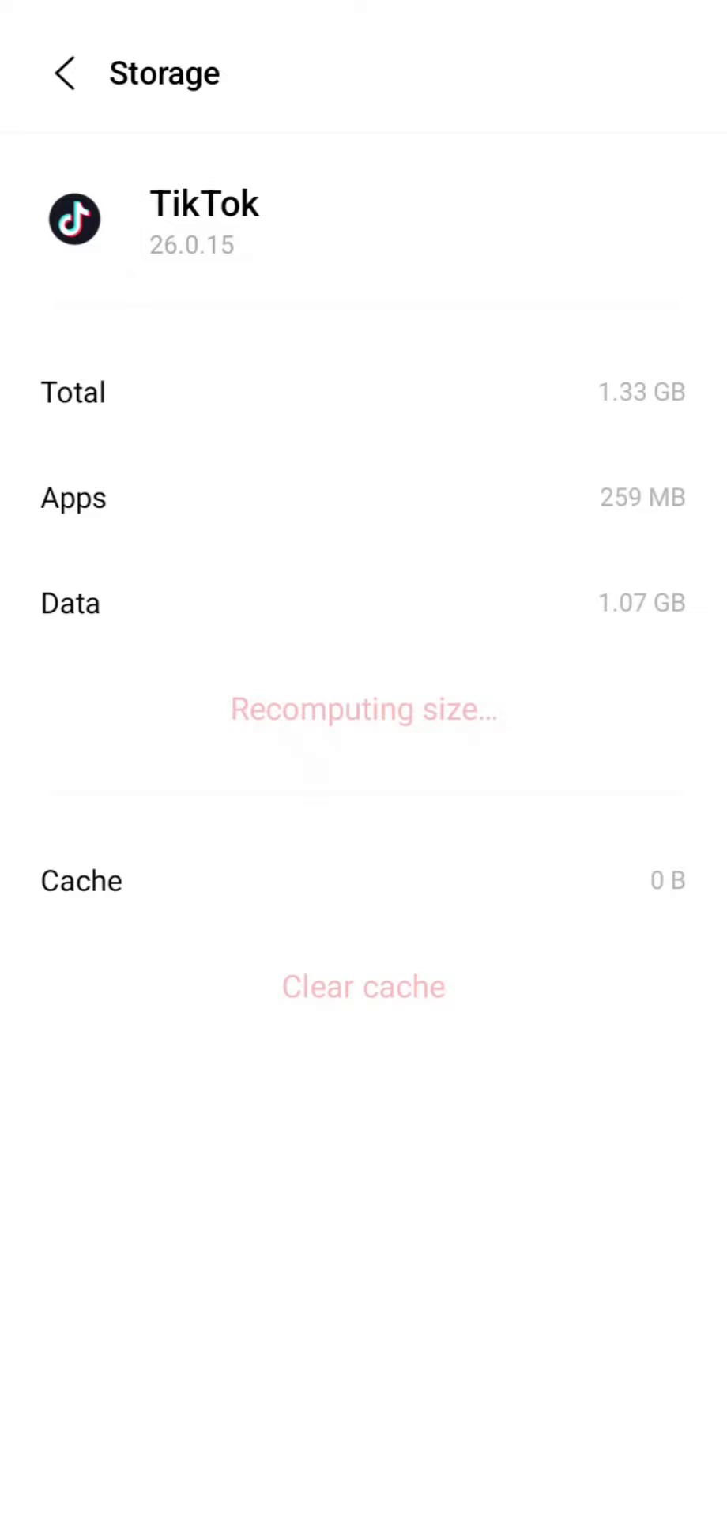
{"action": "left_click", "coordinate": [65, 73]}
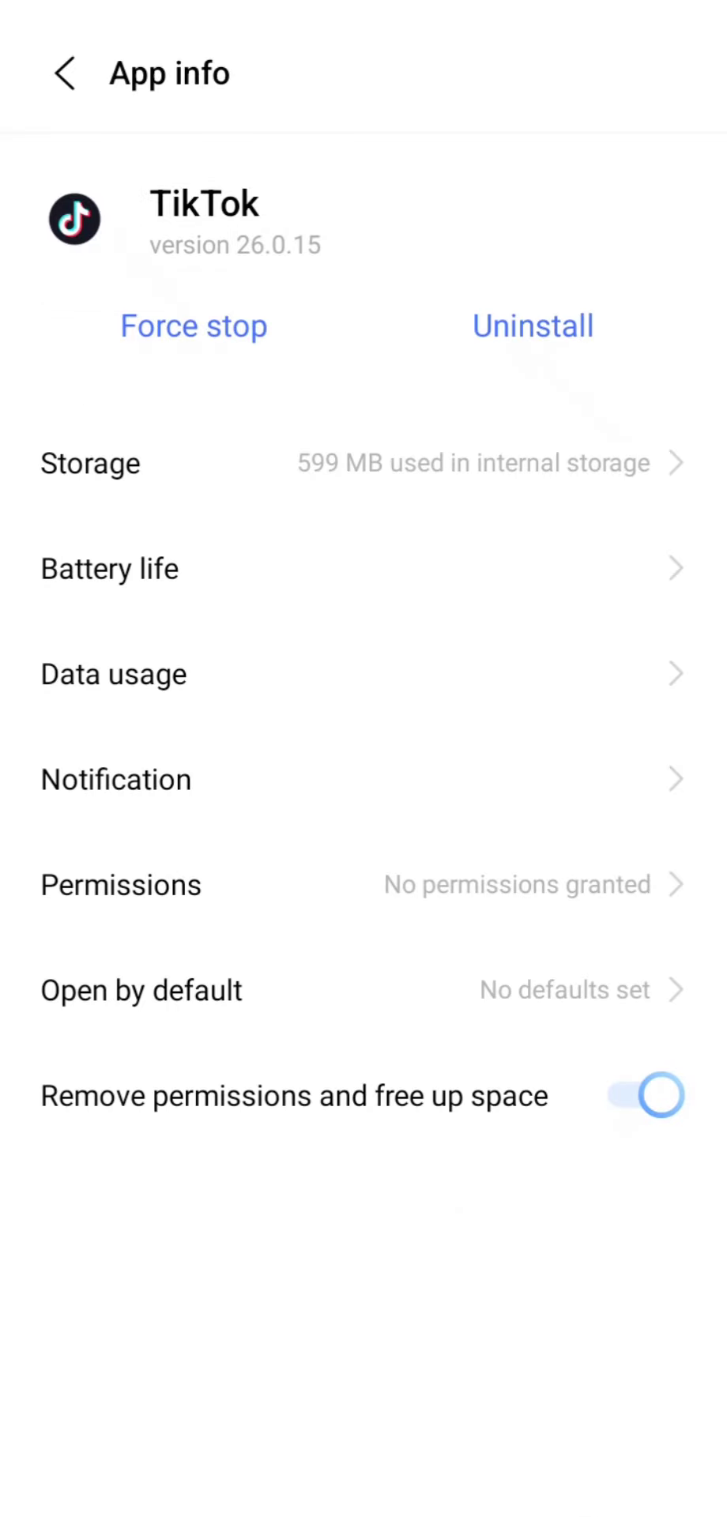
- Allow TikTok's Calendar and Contacts permissions
{"action": "left_click", "coordinate": [113, 885]}
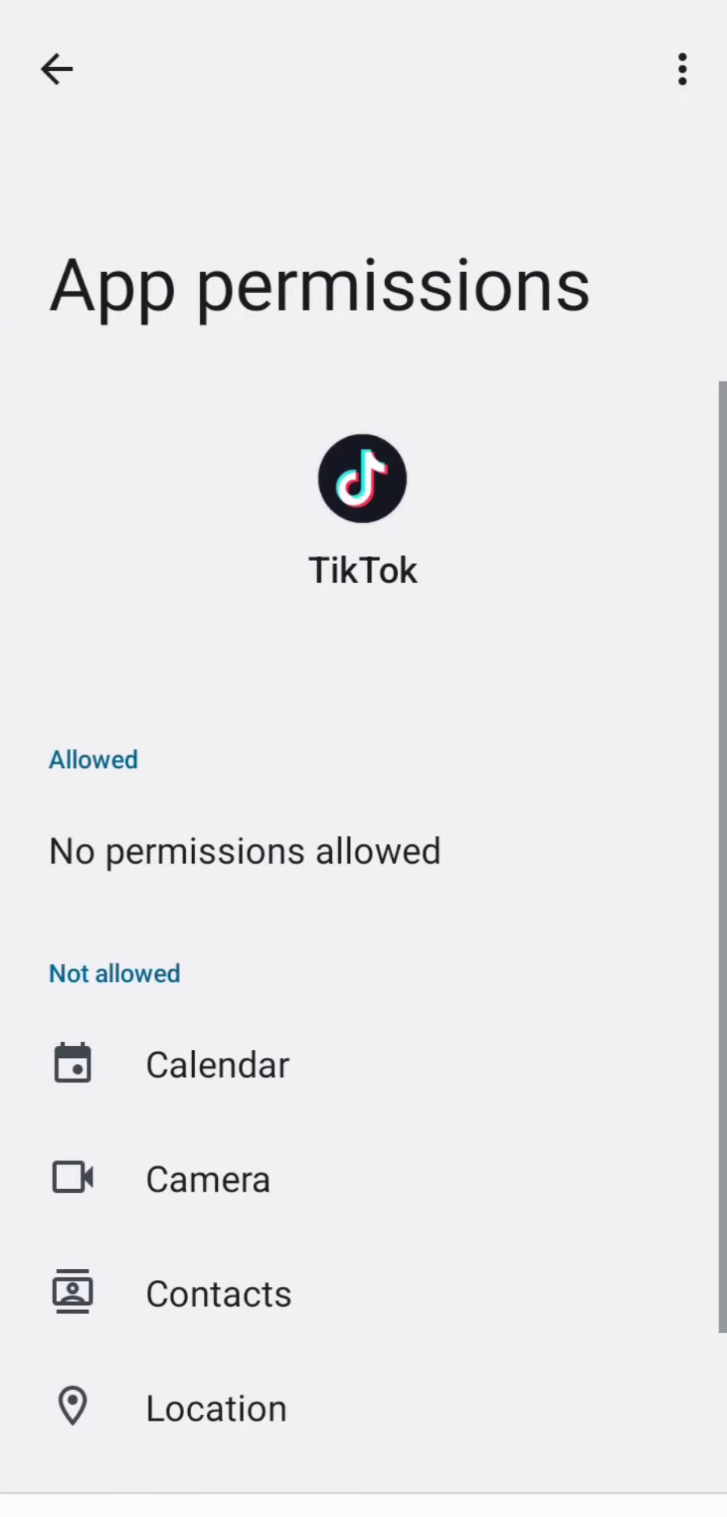
{"action": "left_click", "coordinate": [465, 630]}
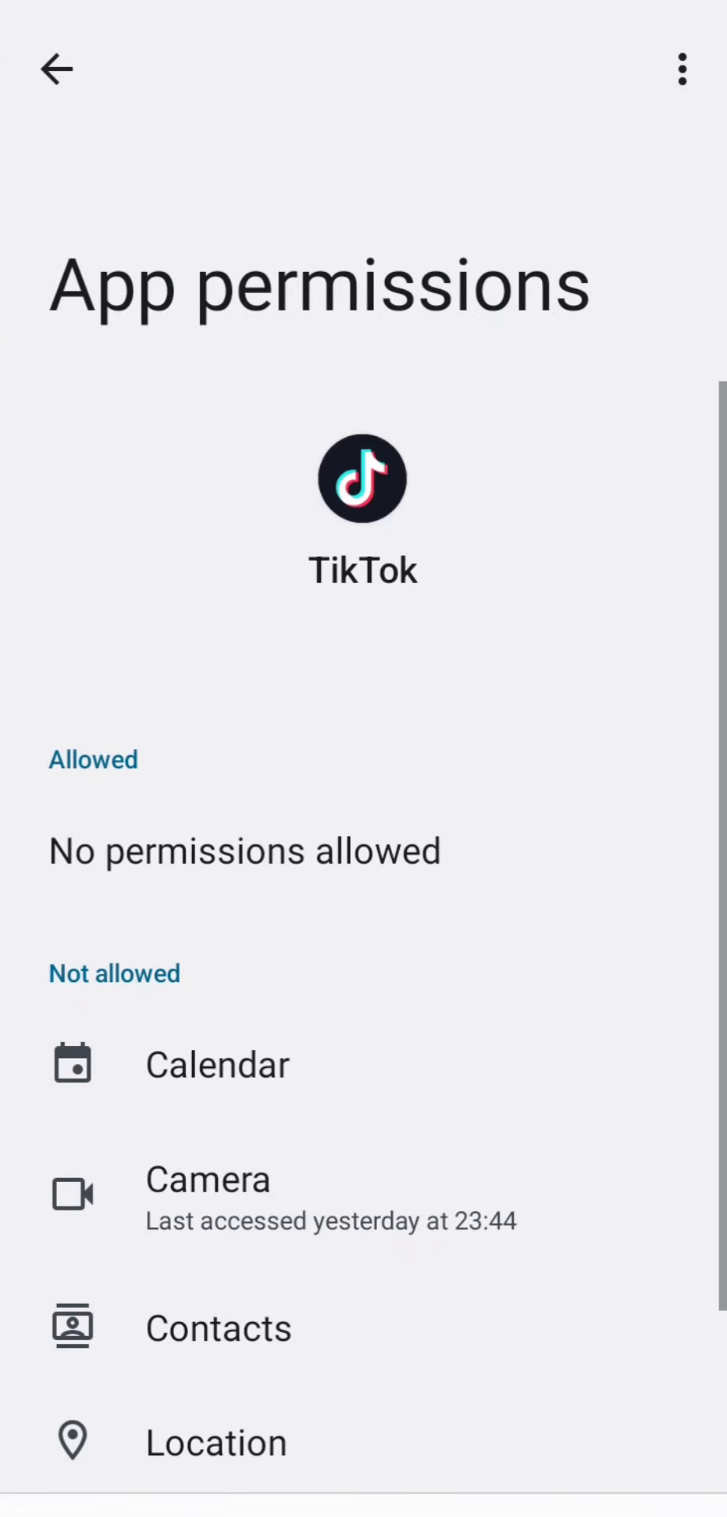
{"action": "left_click", "coordinate": [217, 1065]}
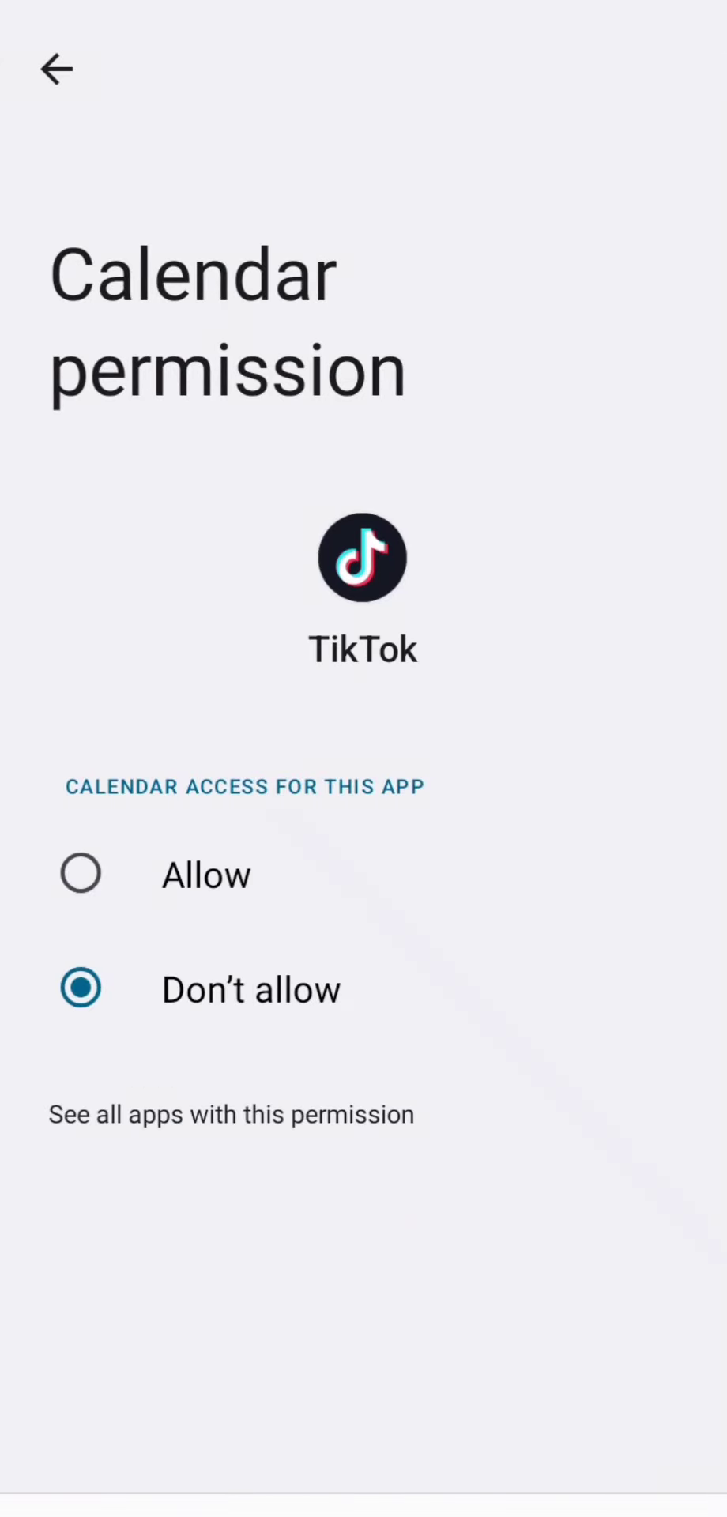
{"action": "left_click", "coordinate": [80, 874]}
{"action": "left_click", "coordinate": [56, 69]}
{"action": "left_click", "coordinate": [217, 1211]}
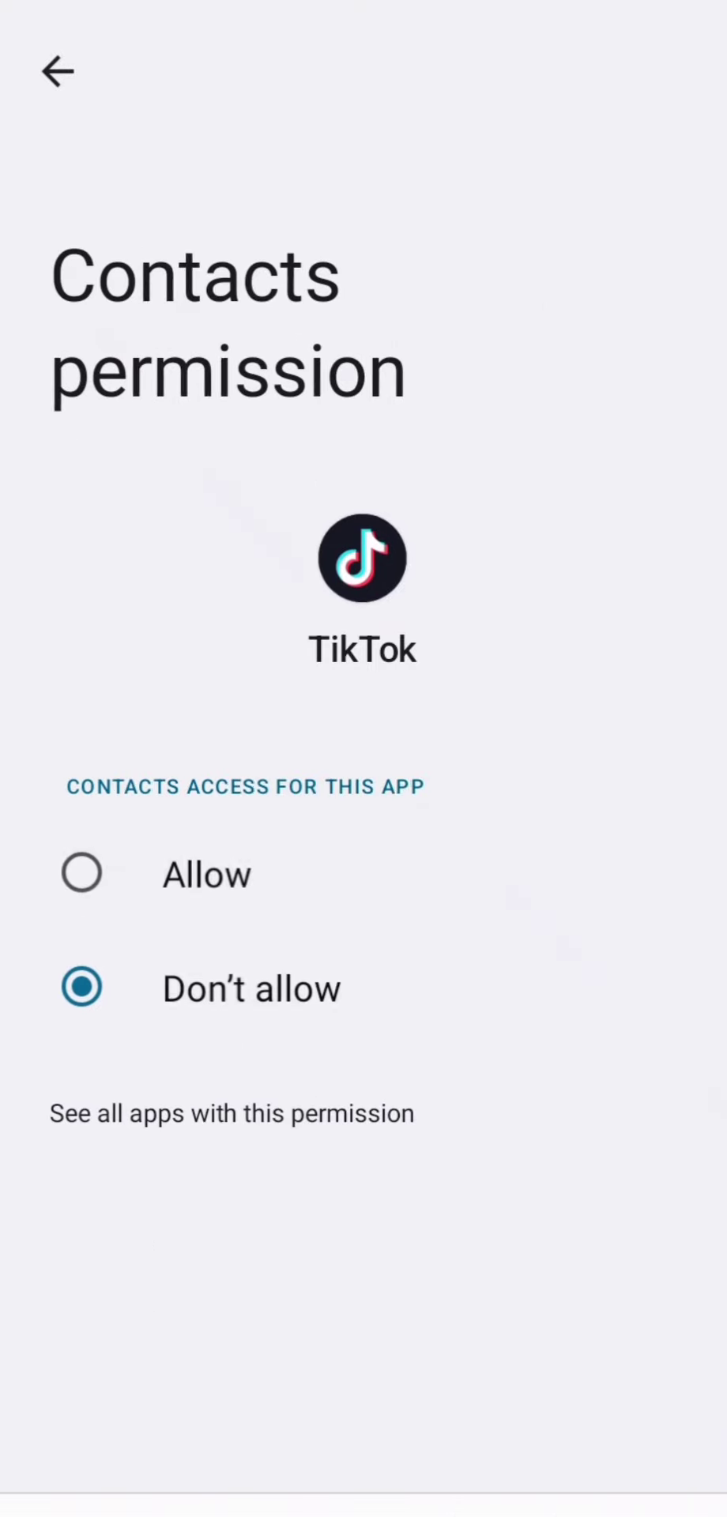
{"action": "left_click", "coordinate": [81, 873]}
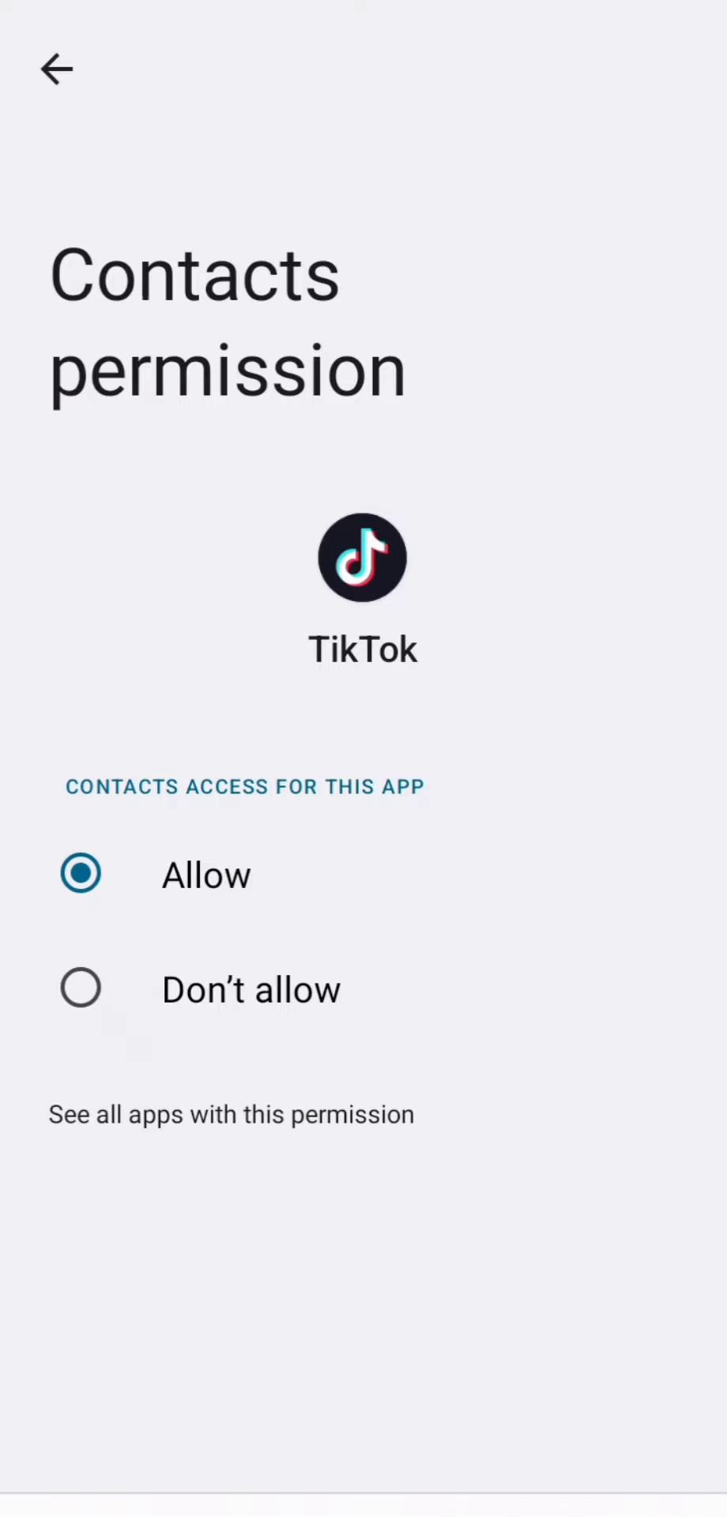
{"action": "left_click", "coordinate": [56, 69]}
- Set TikTok's Microphone and Location to Allow while using, and Storage to media only
{"action": "scroll", "coordinate": [363, 1028], "scroll_direction": "down", "scroll_amount": 3}
{"action": "left_click", "coordinate": [218, 1191]}
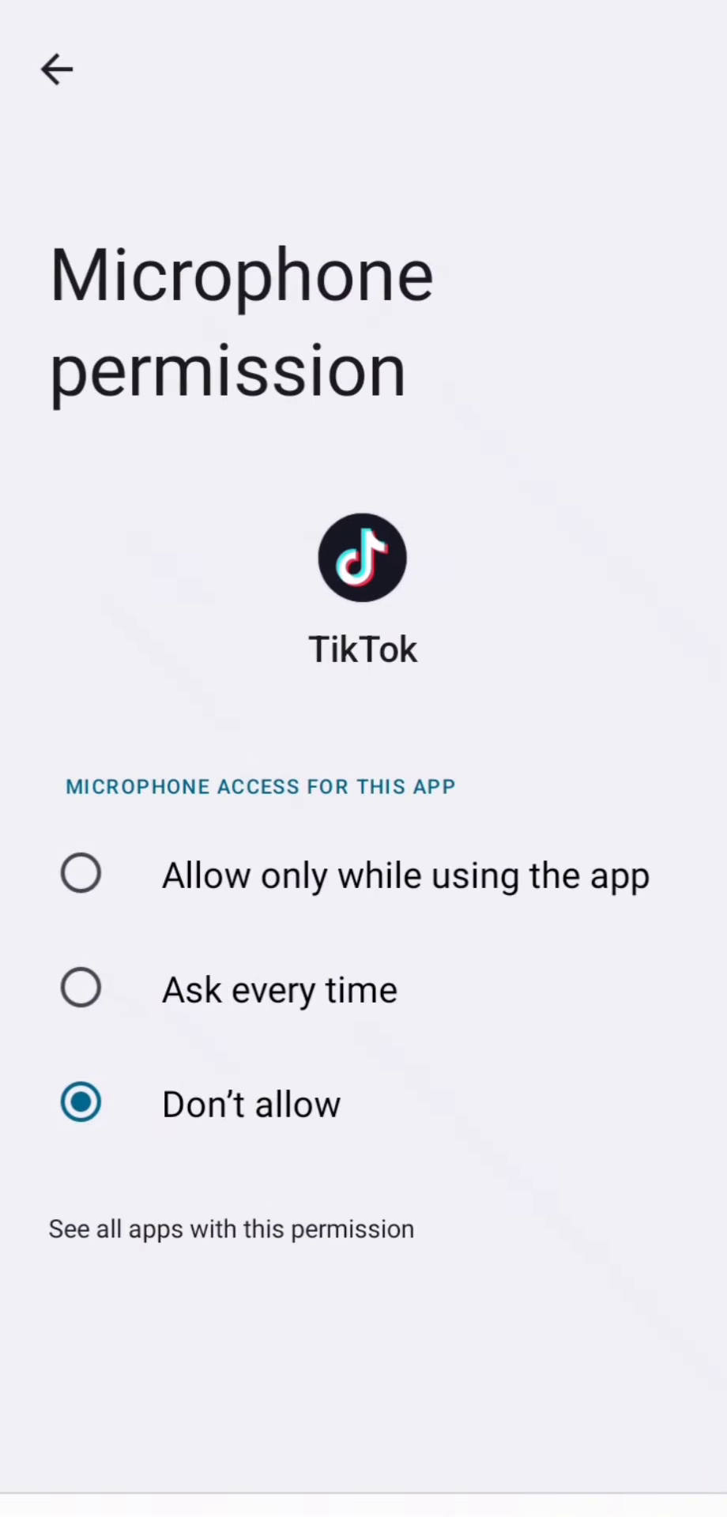
{"action": "left_click", "coordinate": [81, 874]}
{"action": "left_click", "coordinate": [57, 70]}
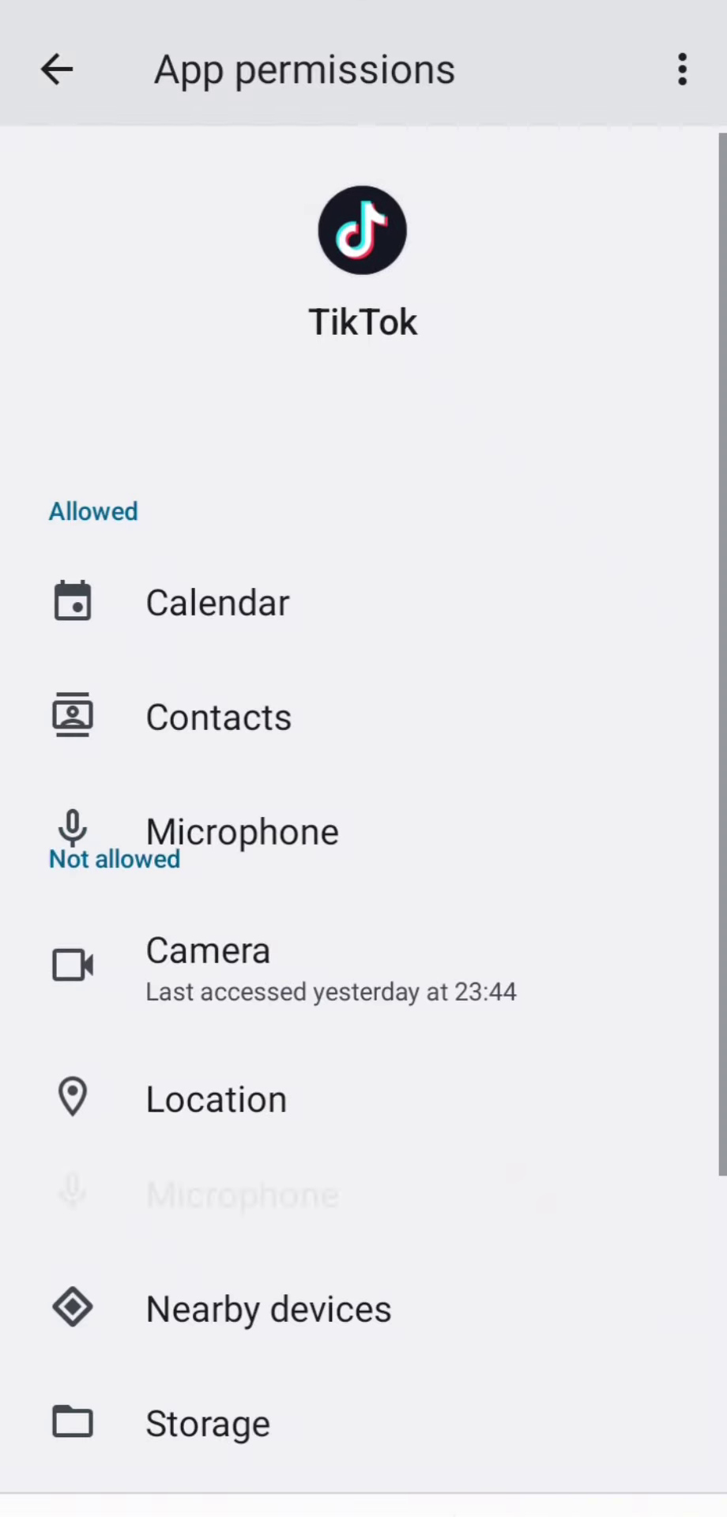
{"action": "left_click", "coordinate": [217, 1192]}
{"action": "left_click", "coordinate": [80, 873]}
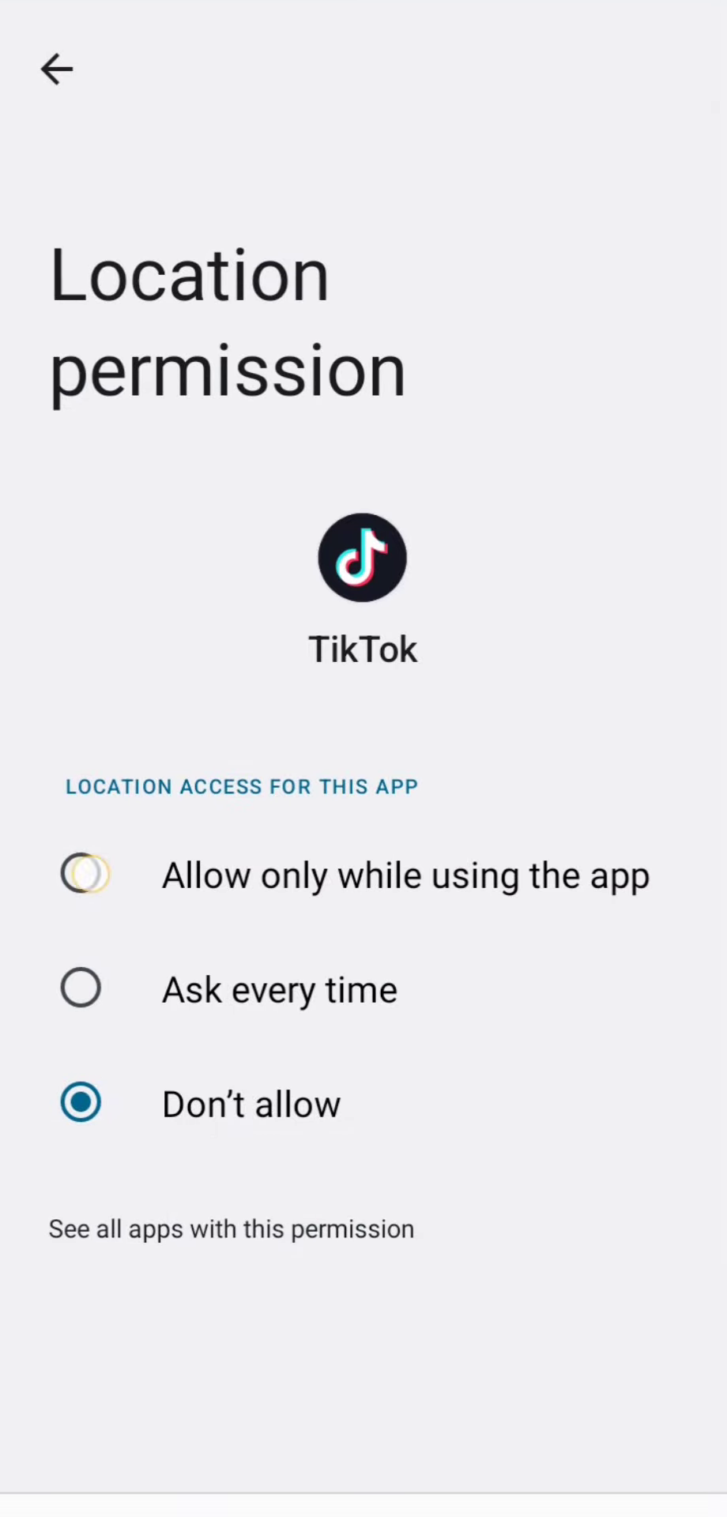
{"action": "left_click", "coordinate": [57, 70]}
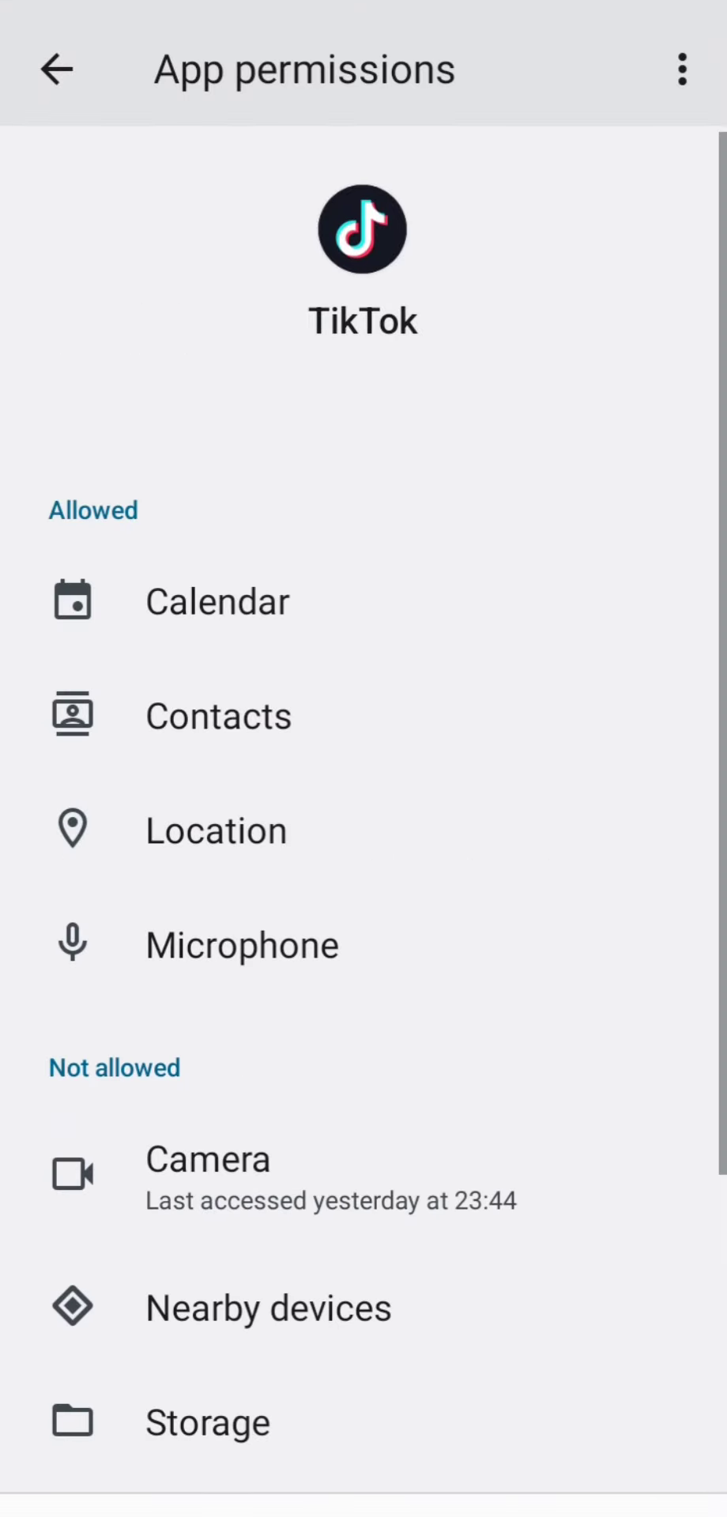
{"action": "left_click", "coordinate": [181, 1193]}
{"action": "left_click", "coordinate": [79, 790]}
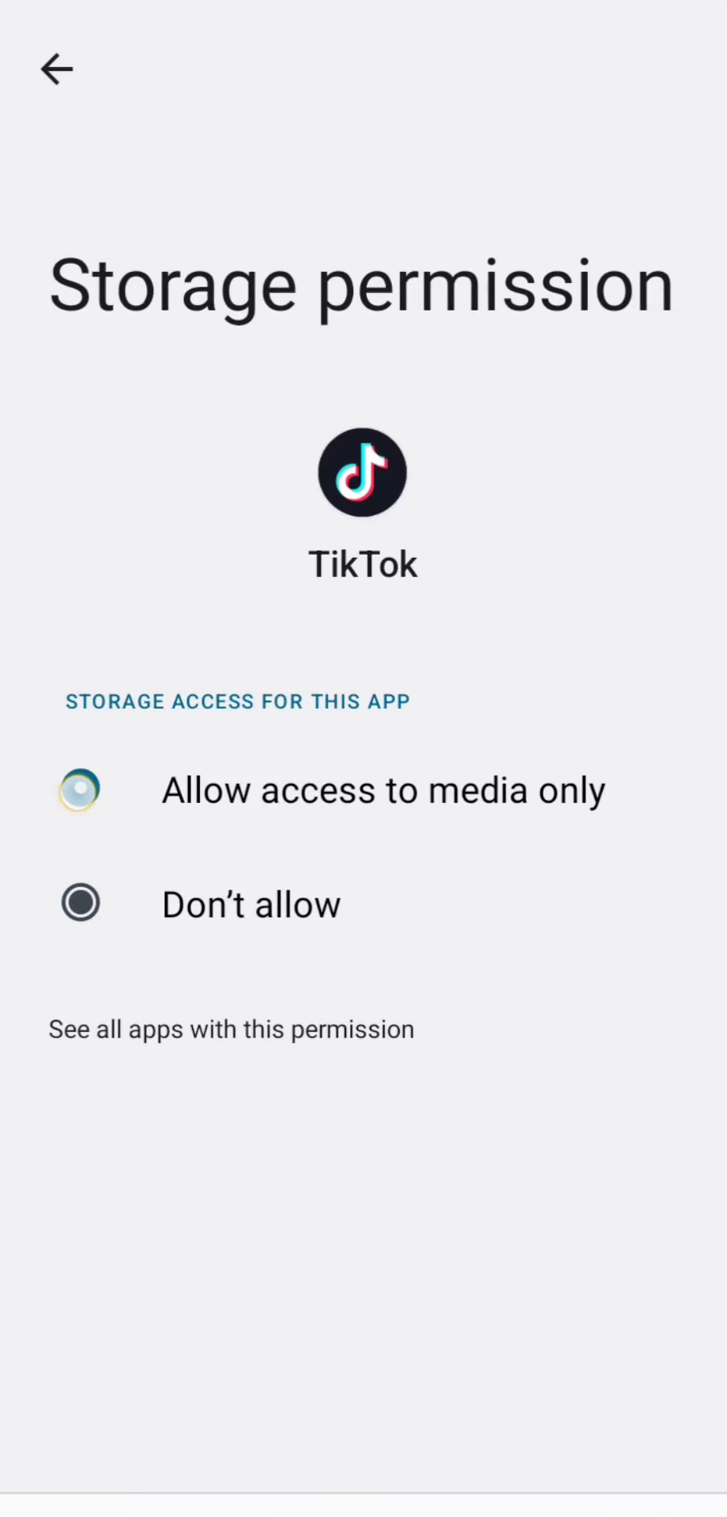
{"action": "left_click", "coordinate": [553, 1505]}
- Leave Settings and swipe across home screen pages to the one holding TikTok
{"action": "left_click", "coordinate": [363, 1505]}
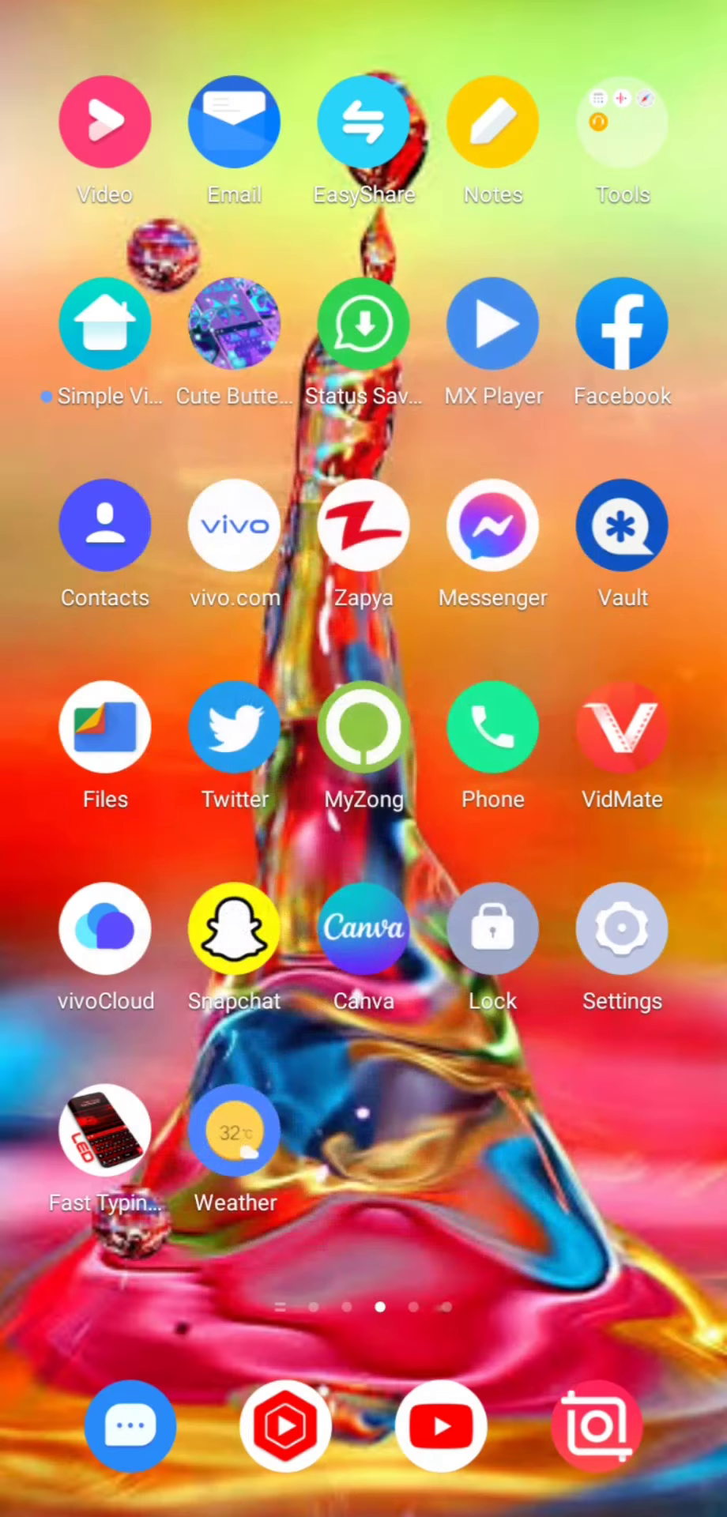
{"action": "left_click_drag", "start_coordinate": [553, 790], "coordinate": [158, 790]}
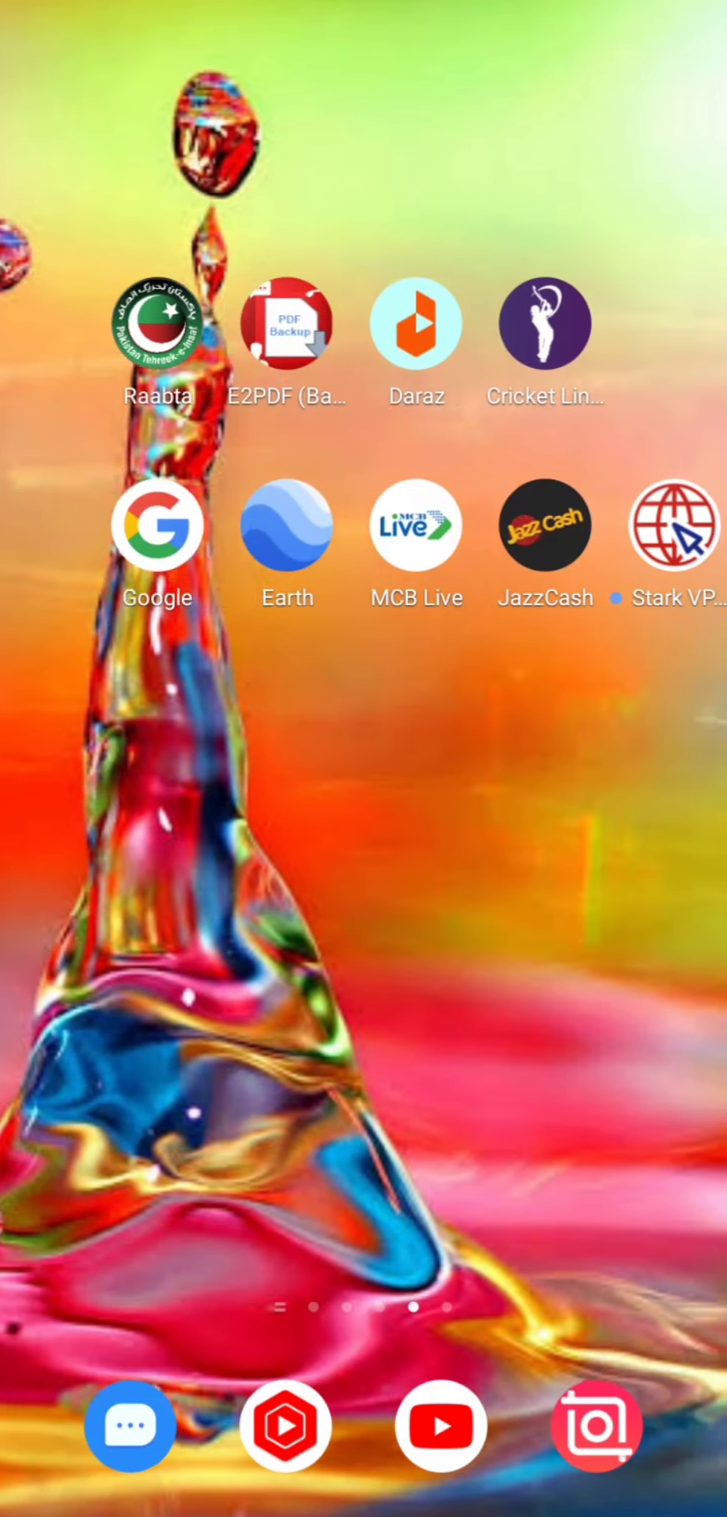
{"action": "mouse_move", "coordinate": [553, 790]}
{"action": "left_mouse_down"}
{"action": "mouse_move", "coordinate": [158, 790]}
{"action": "mouse_move", "coordinate": [553, 790]}
{"action": "left_mouse_up"}
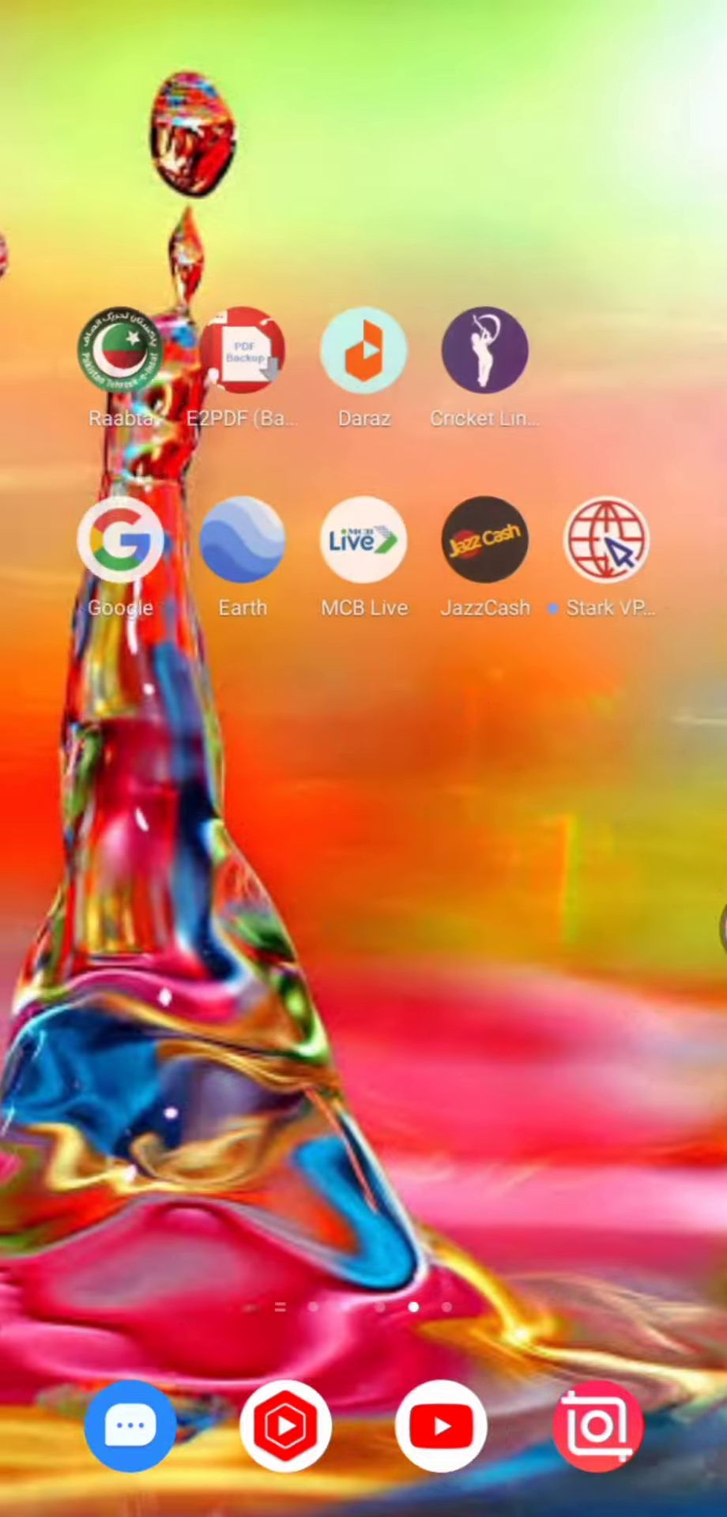
{"action": "left_click_drag", "start_coordinate": [158, 791], "coordinate": [553, 791]}
{"action": "left_click_drag", "start_coordinate": [158, 790], "coordinate": [553, 790]}
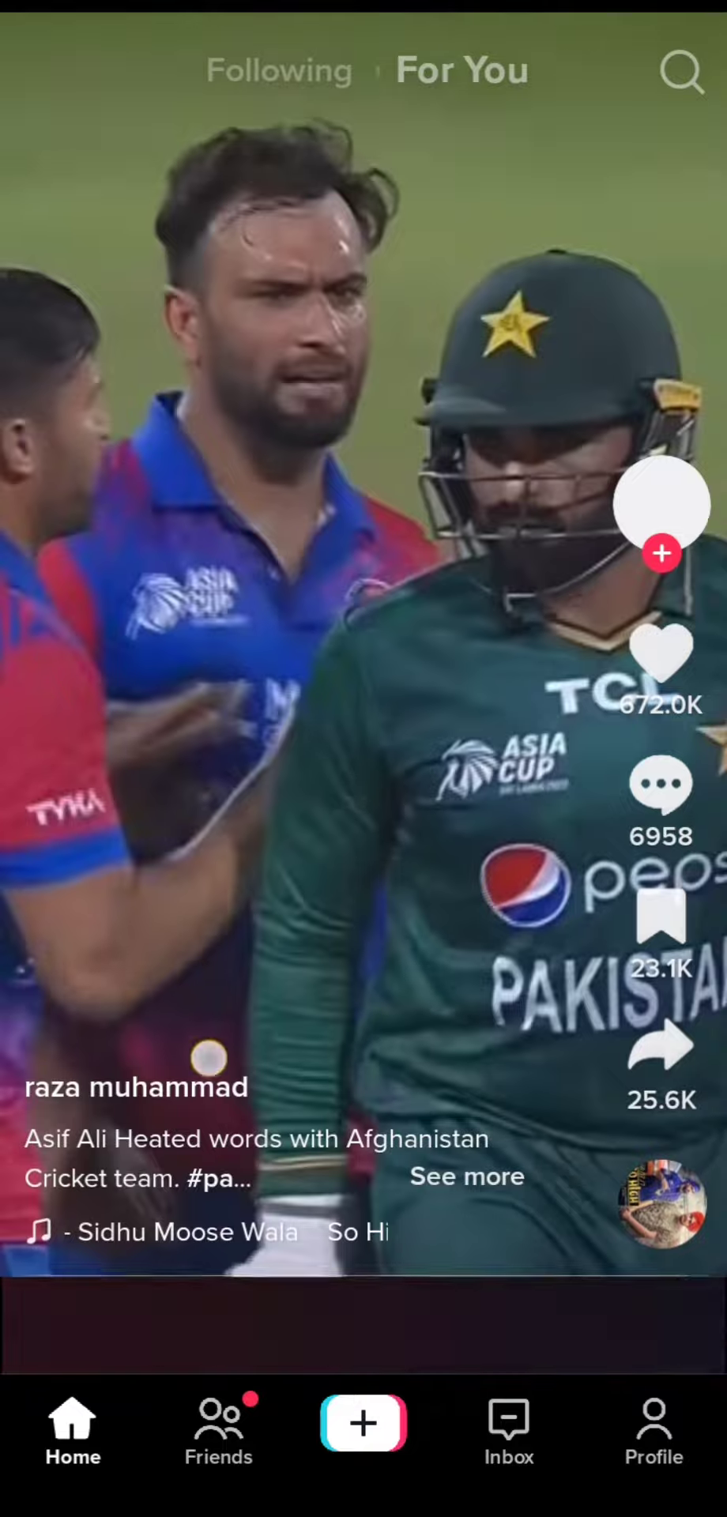
- Swipe up through three For You videos, then close TikTok to the home screen
{"action": "left_click_drag", "start_coordinate": [210, 1053], "coordinate": [202, 672]}
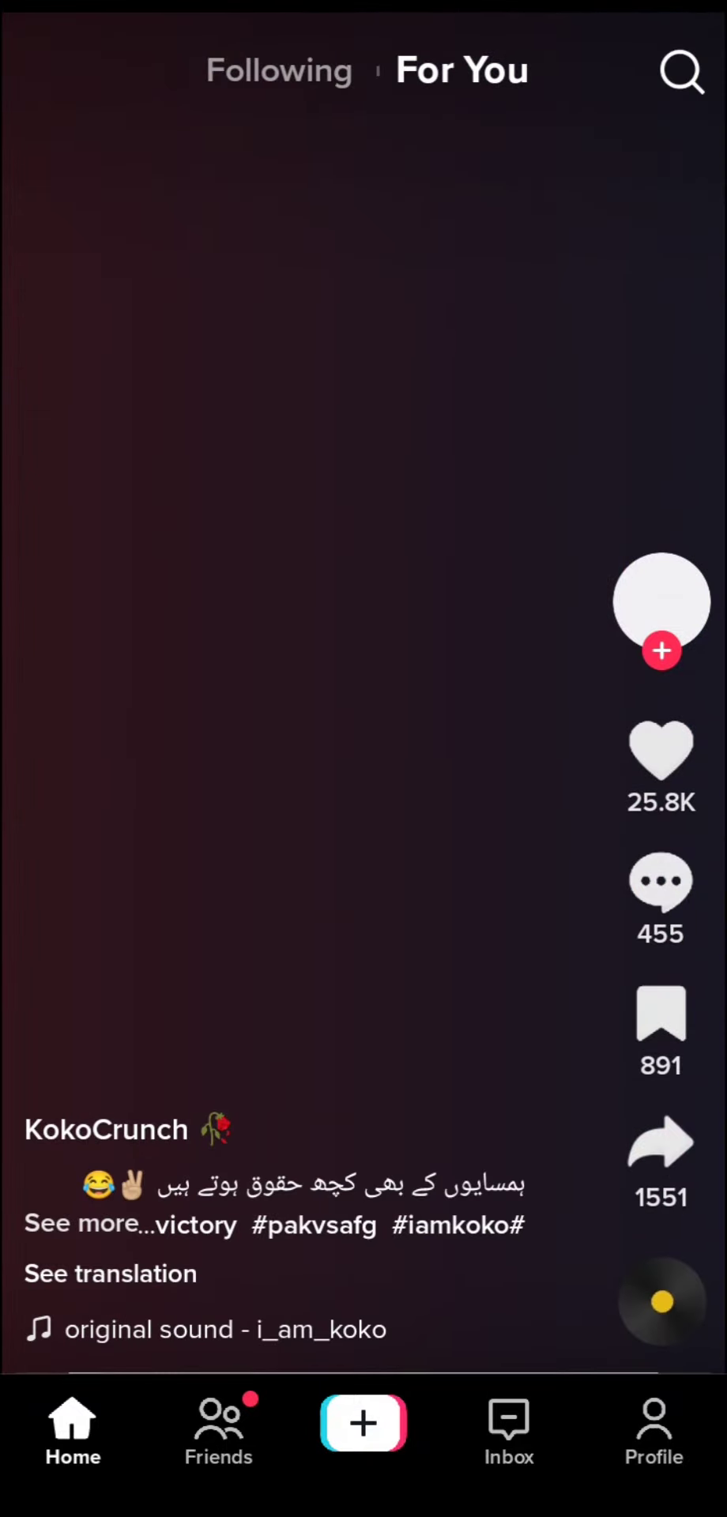
{"action": "left_click_drag", "start_coordinate": [316, 1027], "coordinate": [316, 554]}
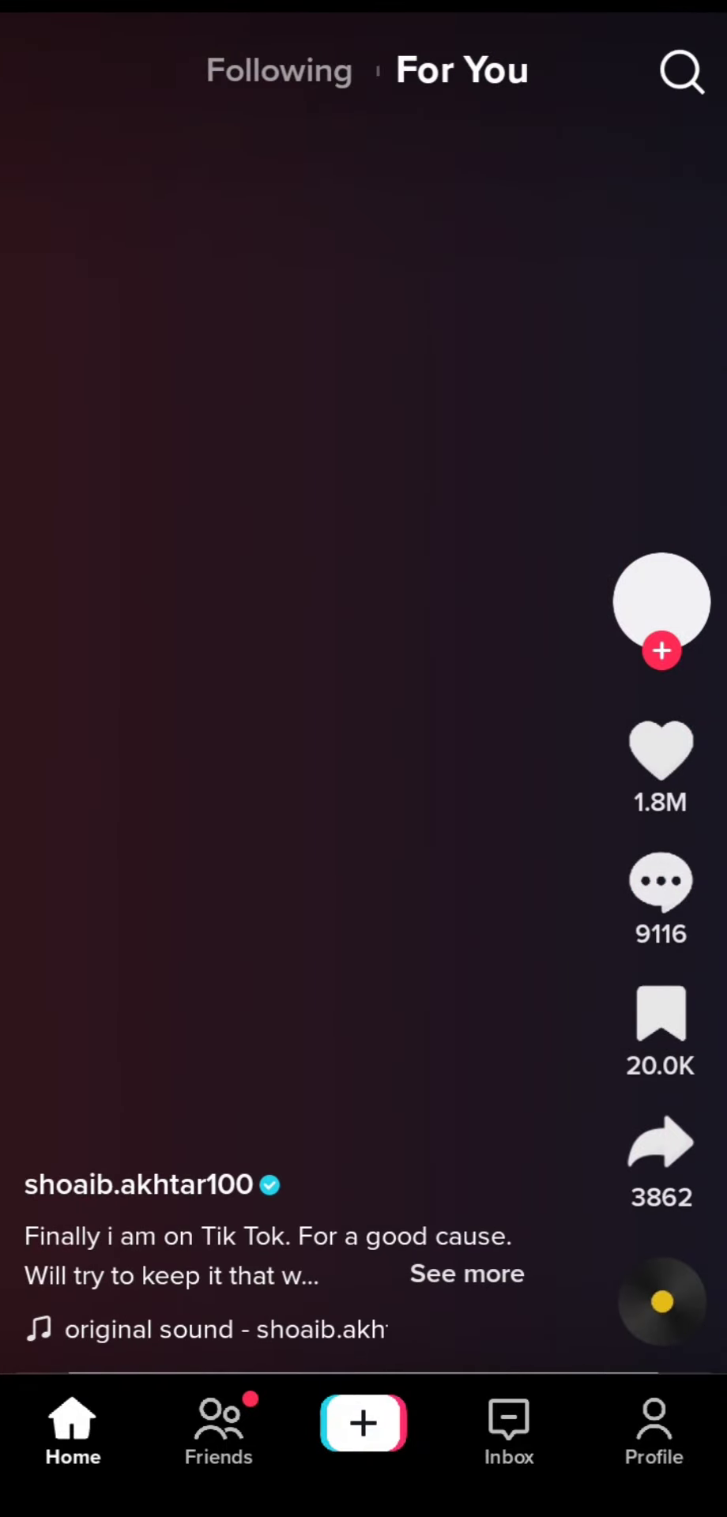
{"action": "left_click_drag", "start_coordinate": [541, 978], "coordinate": [541, 659]}
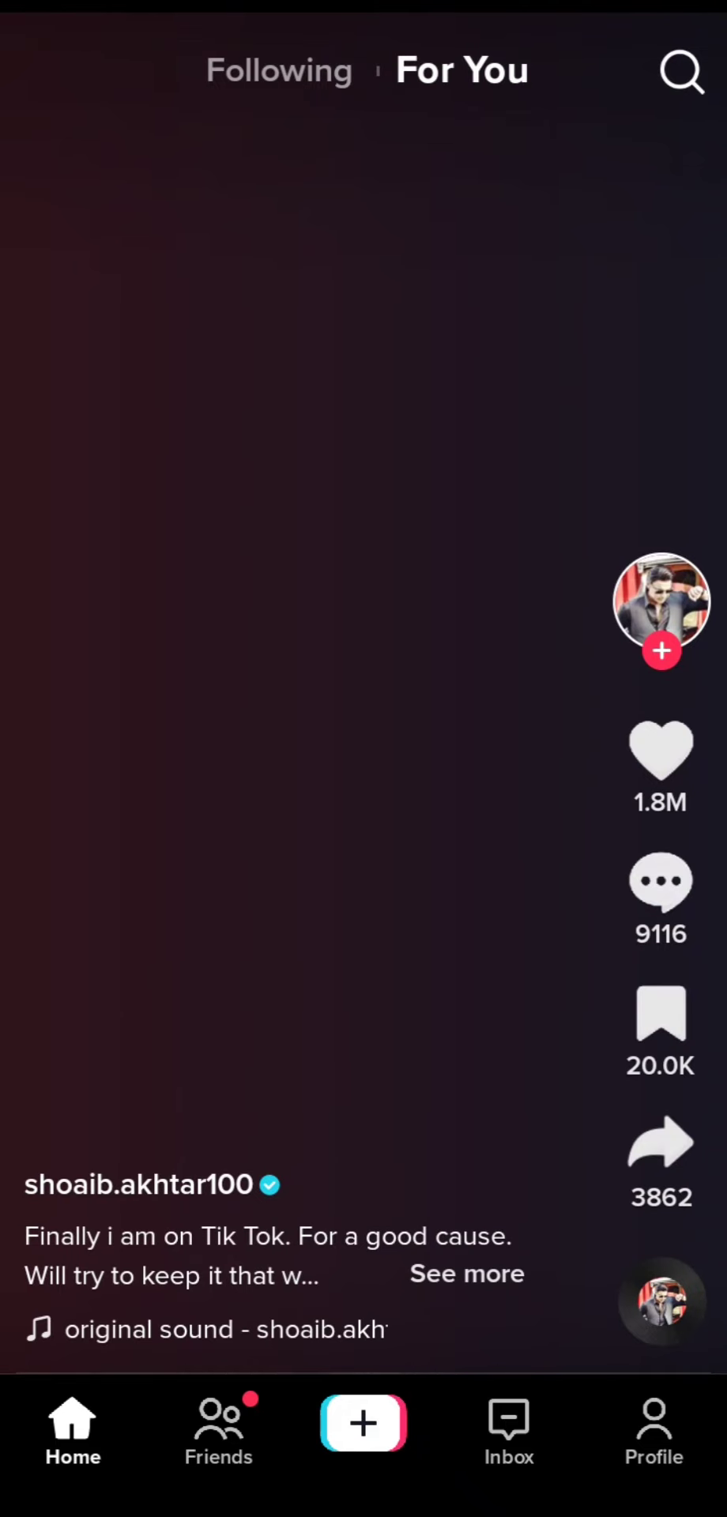
{"action": "left_click_drag", "start_coordinate": [363, 1501], "coordinate": [363, 948]}
{"action": "mouse_move", "coordinate": [554, 790]}
{"action": "left_mouse_down"}
{"action": "mouse_move", "coordinate": [158, 790]}
{"action": "mouse_move", "coordinate": [553, 790]}
{"action": "mouse_move", "coordinate": [158, 790]}
{"action": "mouse_move", "coordinate": [553, 791]}
{"action": "mouse_move", "coordinate": [237, 790]}
{"action": "left_mouse_up"}
{"action": "mouse_move", "coordinate": [158, 791]}
{"action": "left_mouse_down"}
{"action": "mouse_move", "coordinate": [553, 790]}
{"action": "mouse_move", "coordinate": [158, 790]}
{"action": "left_mouse_up"}
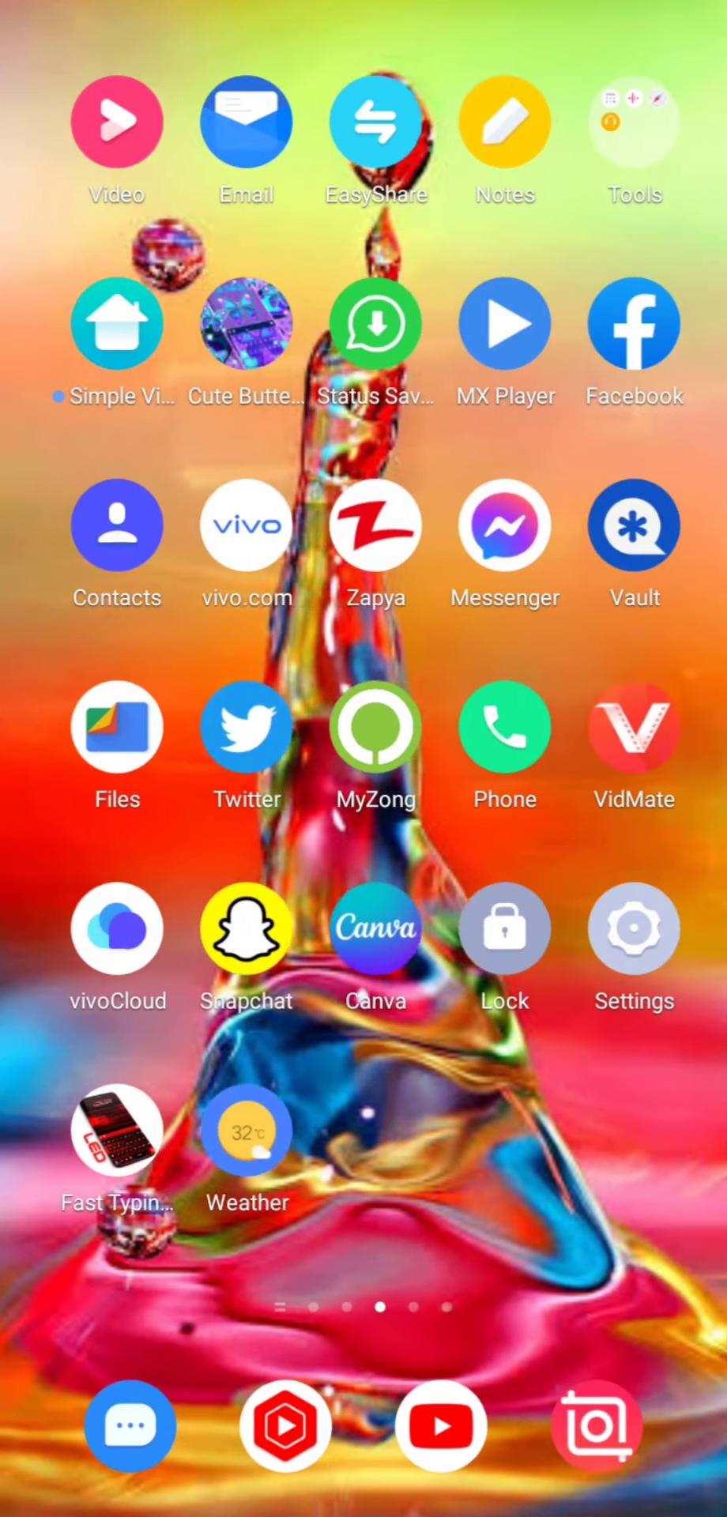